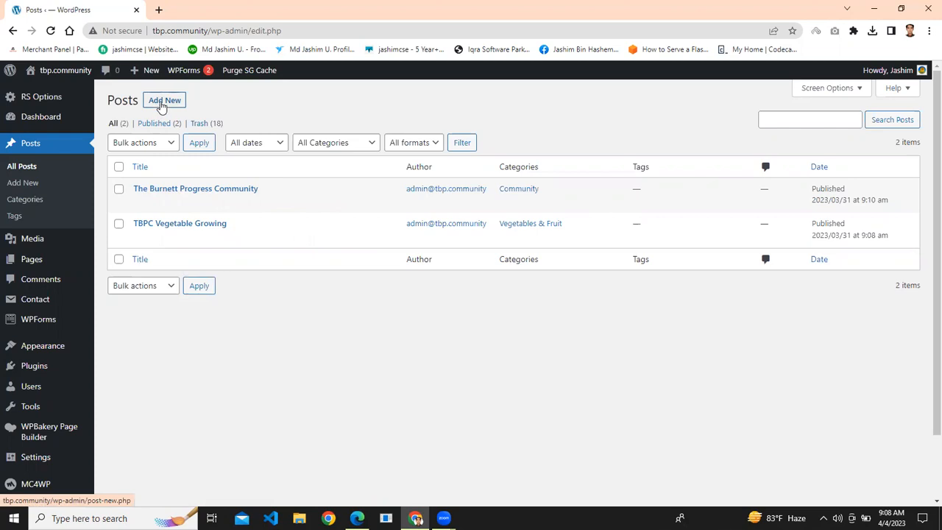
Step: Create a new post and give it the title "This is post title"
{"action": "left_click", "coordinate": [162, 105]}
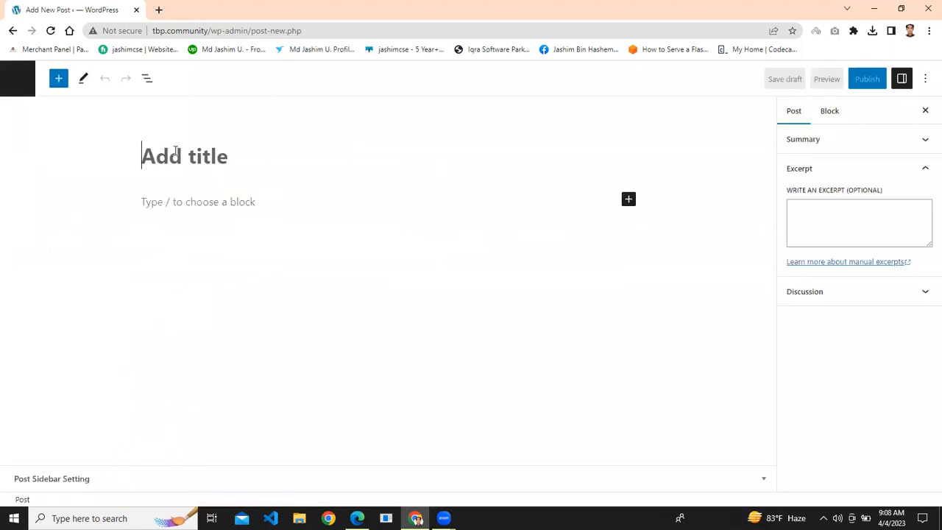
{"action": "type", "text": "this is "}
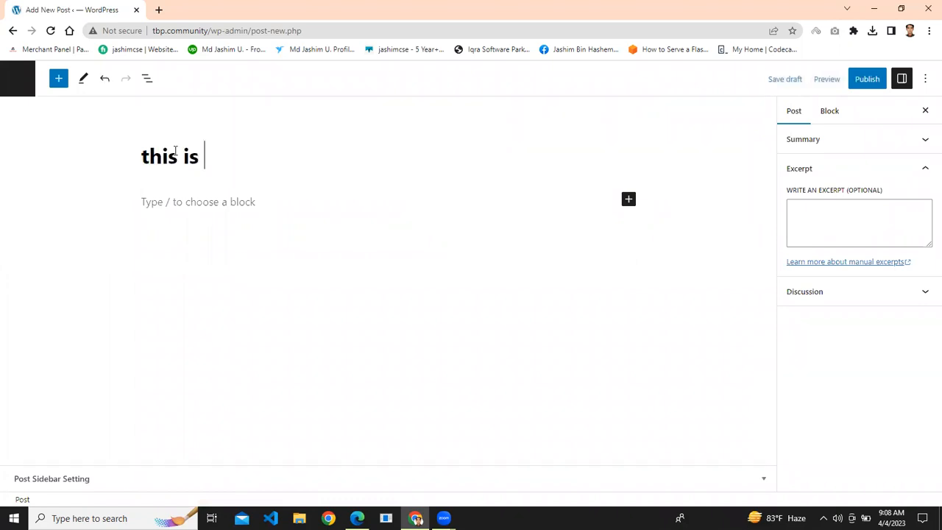
{"action": "type", "text": "post "}
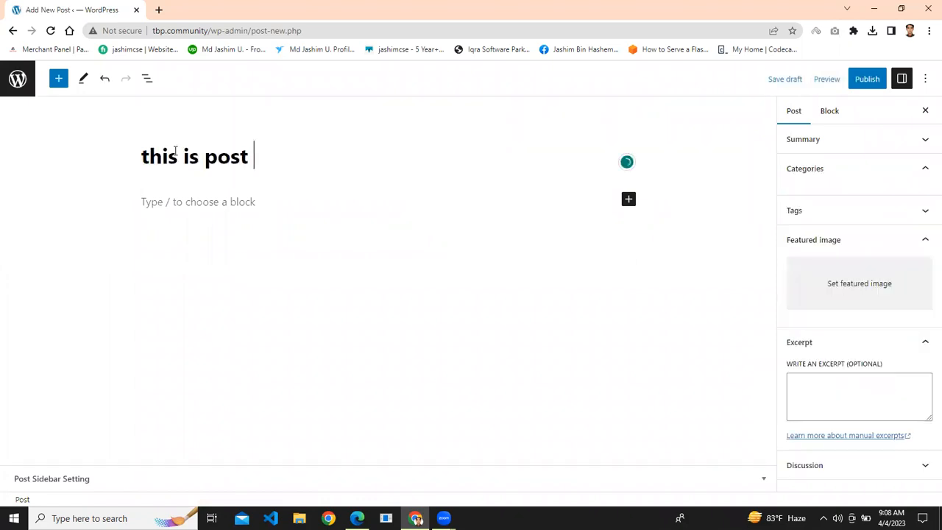
{"action": "type", "text": "ti"}
{"action": "type", "text": "tle"}
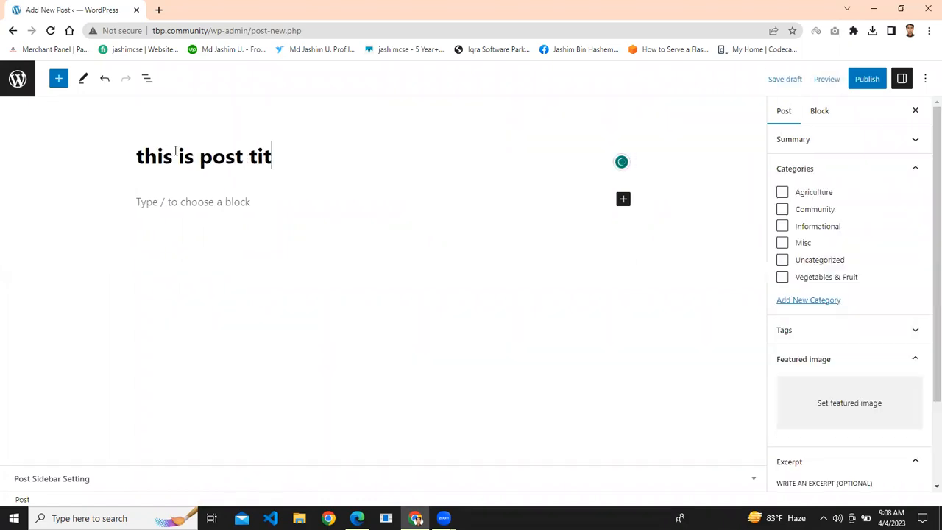
{"action": "left_click", "coordinate": [139, 157]}
{"action": "left_click", "coordinate": [142, 156]}
{"action": "key", "text": "BackSpace"}
{"action": "type", "text": "T"}
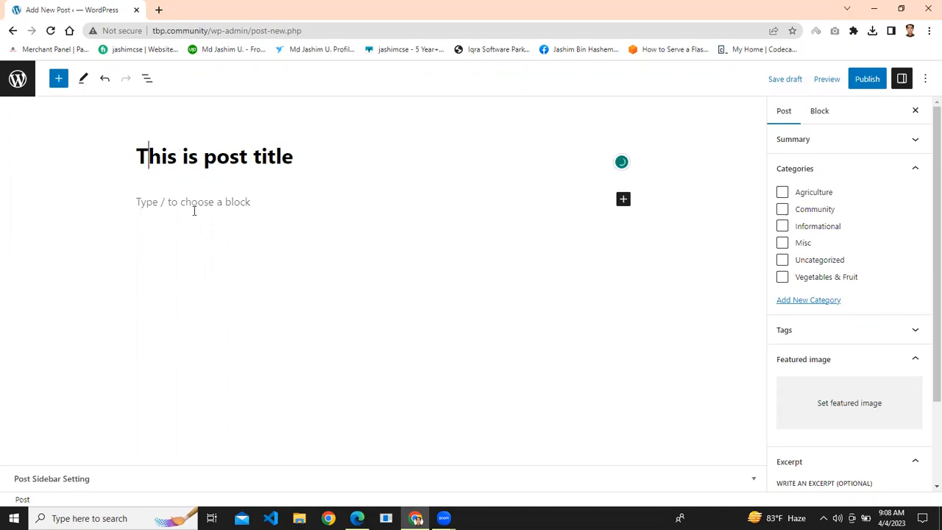
Step: Write the body paragraph "CONTENT here" under the title and format the text as bold and italic
{"action": "left_click", "coordinate": [152, 203]}
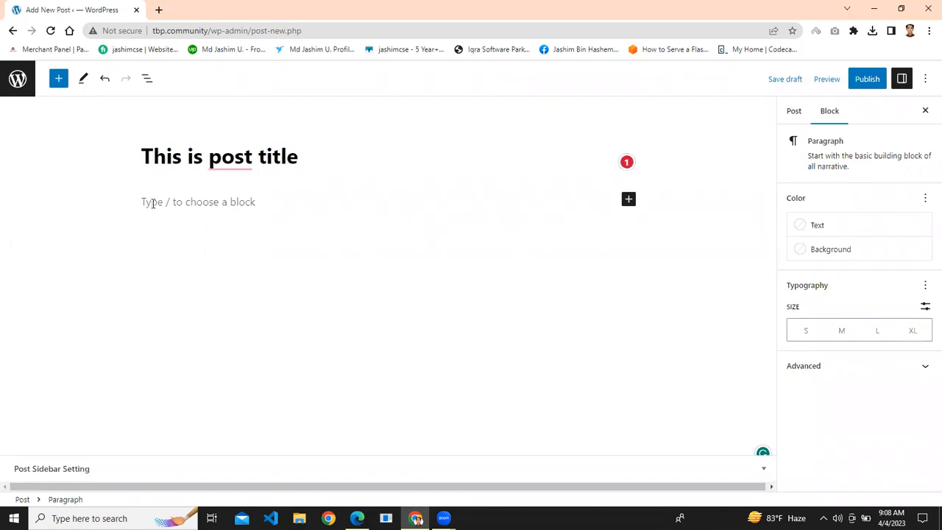
{"action": "type", "text": "CONTE"}
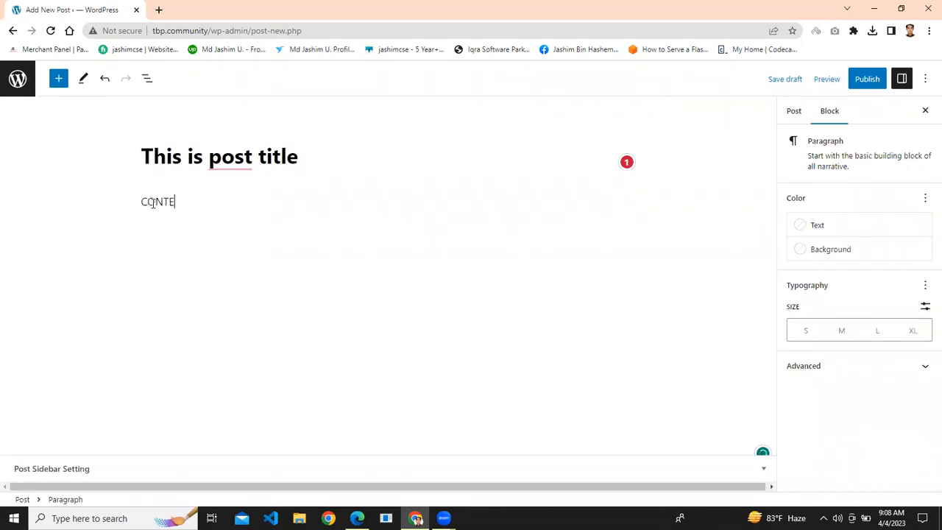
{"action": "type", "text": "NT here"}
{"action": "mouse_move", "coordinate": [158, 179]}
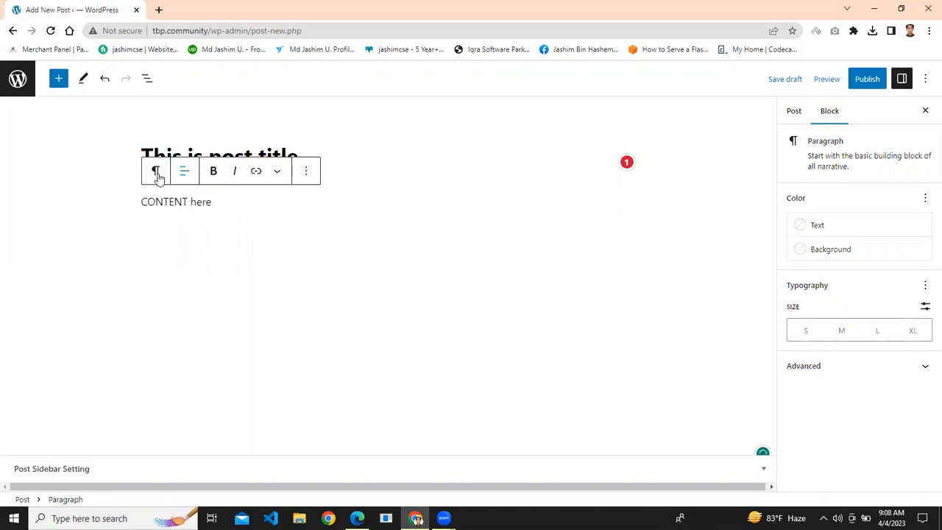
{"action": "left_click", "coordinate": [214, 176]}
{"action": "left_click_drag", "start_coordinate": [219, 200], "coordinate": [143, 200]}
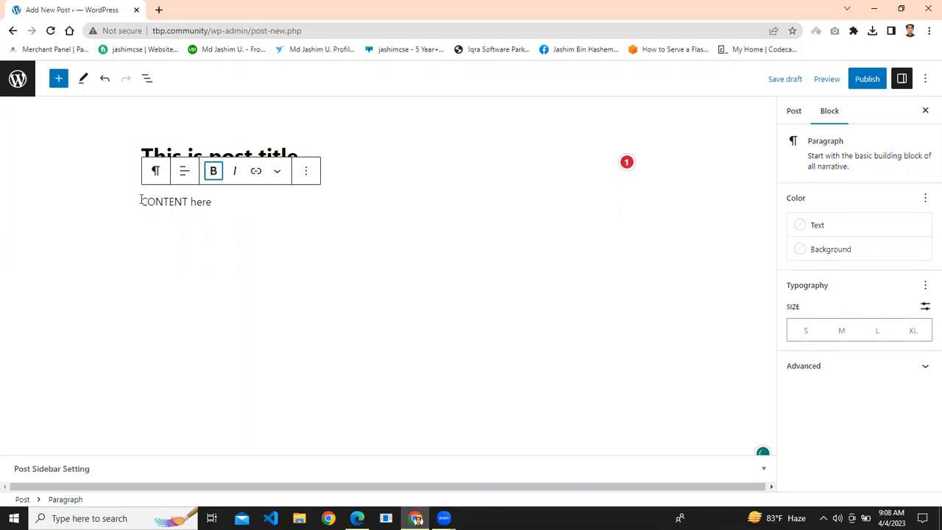
{"action": "left_click", "coordinate": [212, 177]}
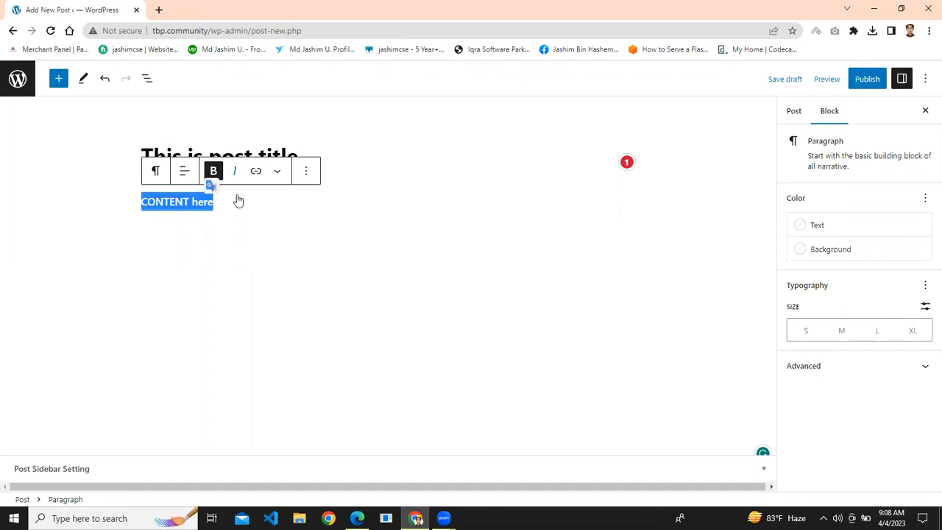
{"action": "left_click", "coordinate": [235, 173]}
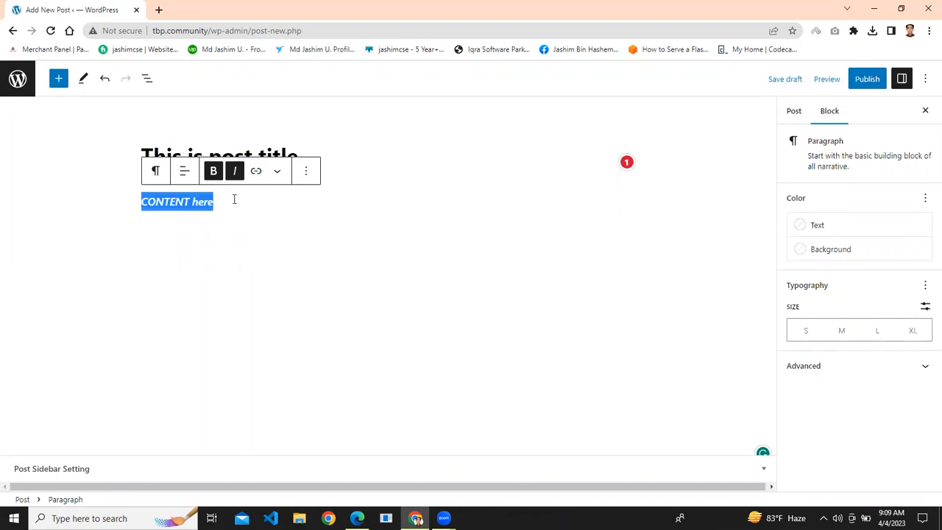
{"action": "left_click", "coordinate": [234, 198]}
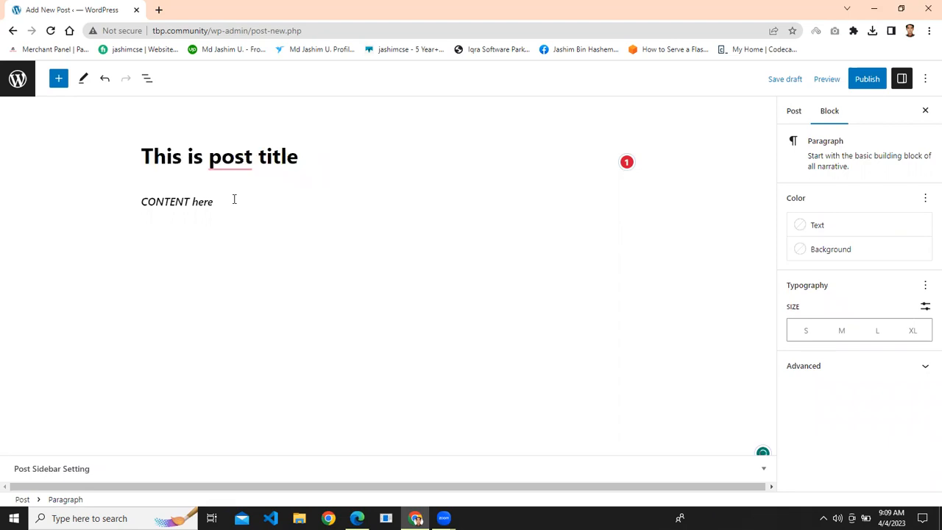
{"action": "type", "text": "link"}
{"action": "double_click", "coordinate": [236, 198]}
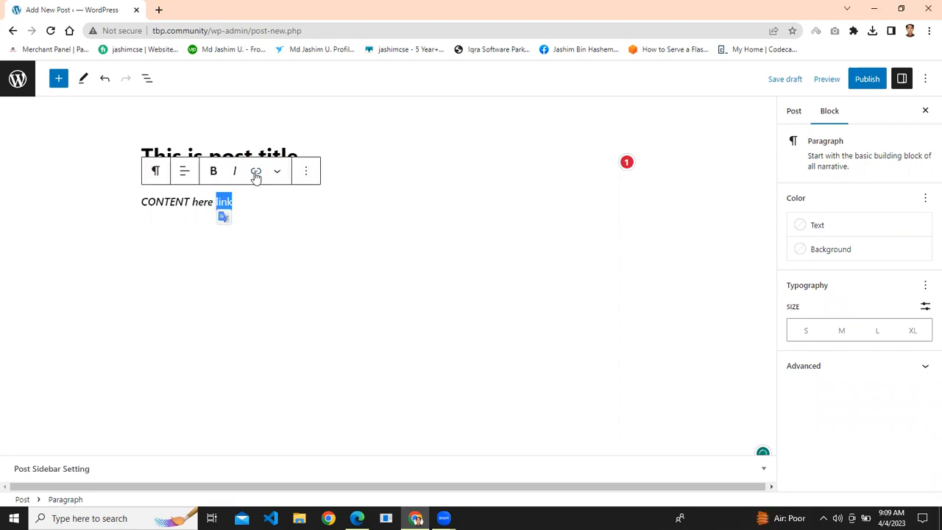
{"action": "left_click", "coordinate": [256, 172]}
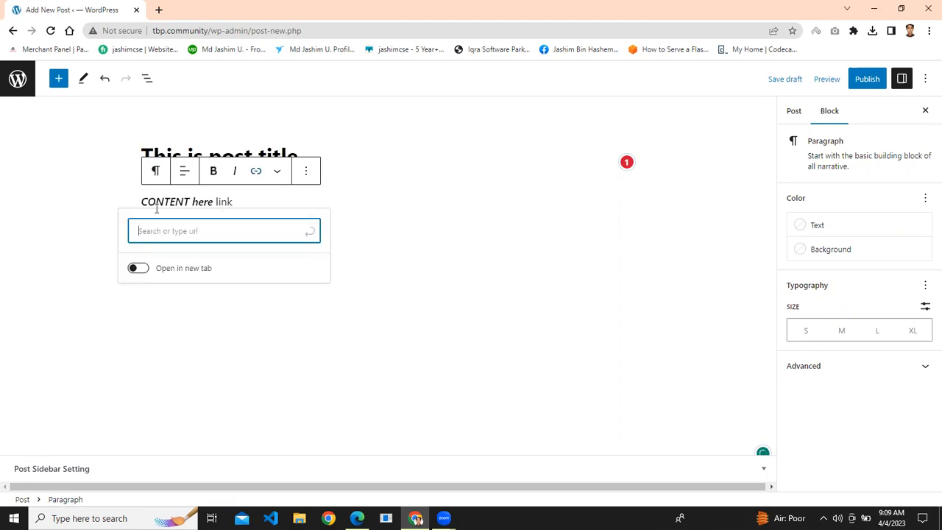
{"action": "left_click", "coordinate": [159, 11]}
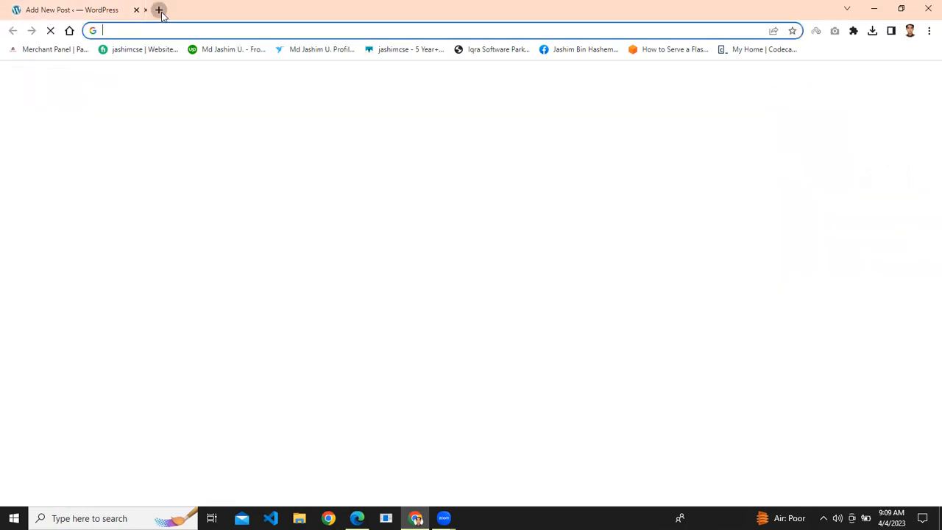
{"action": "type", "text": "jas"}
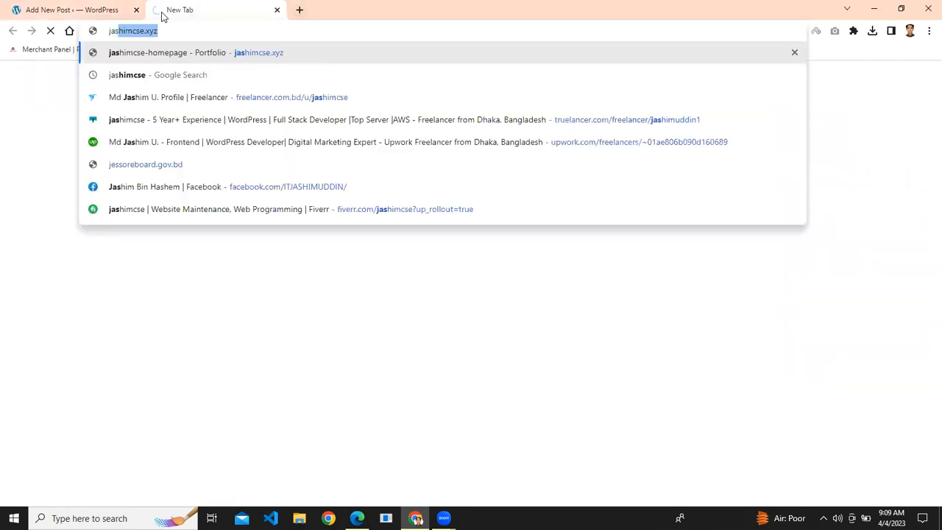
{"action": "key", "text": "Return"}
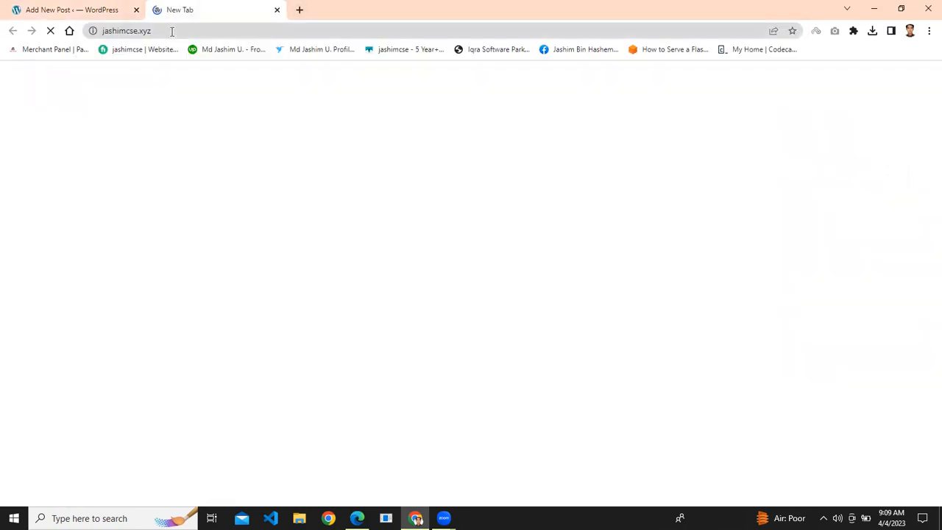
{"action": "left_click", "coordinate": [171, 31]}
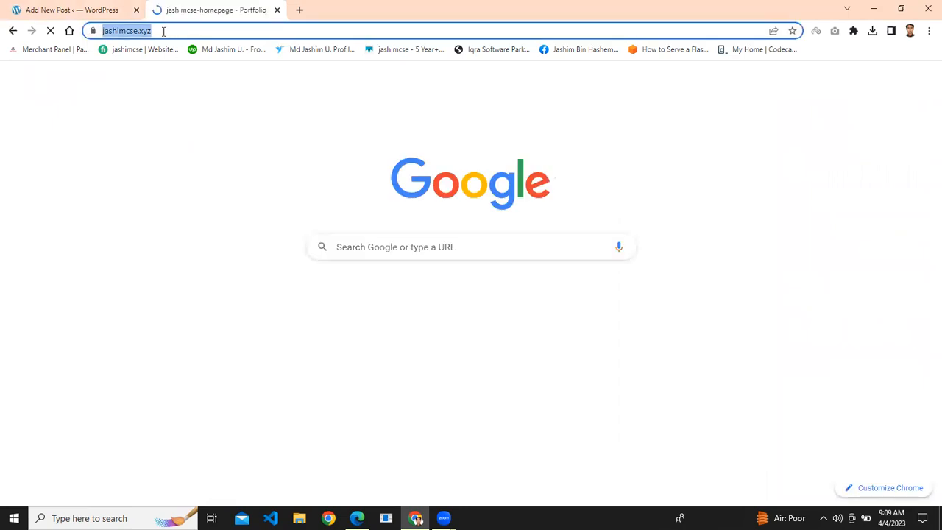
{"action": "key", "text": "ctrl+shift+Tab"}
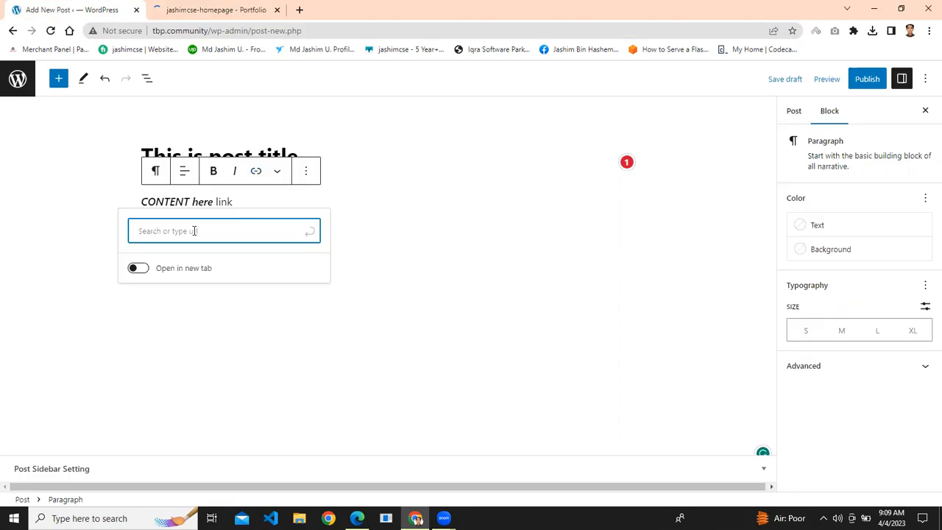
{"action": "type", "text": "https://jashimcse.xyz/"}
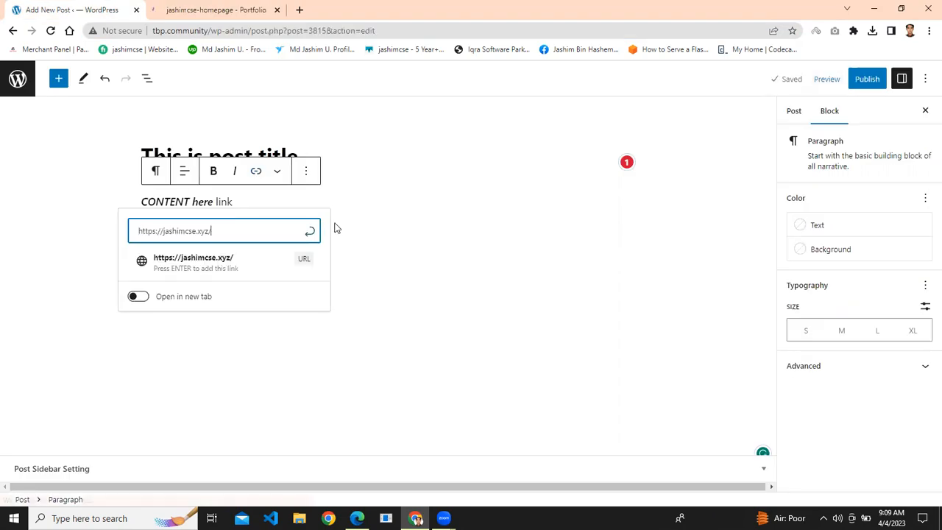
{"action": "key", "text": "Return"}
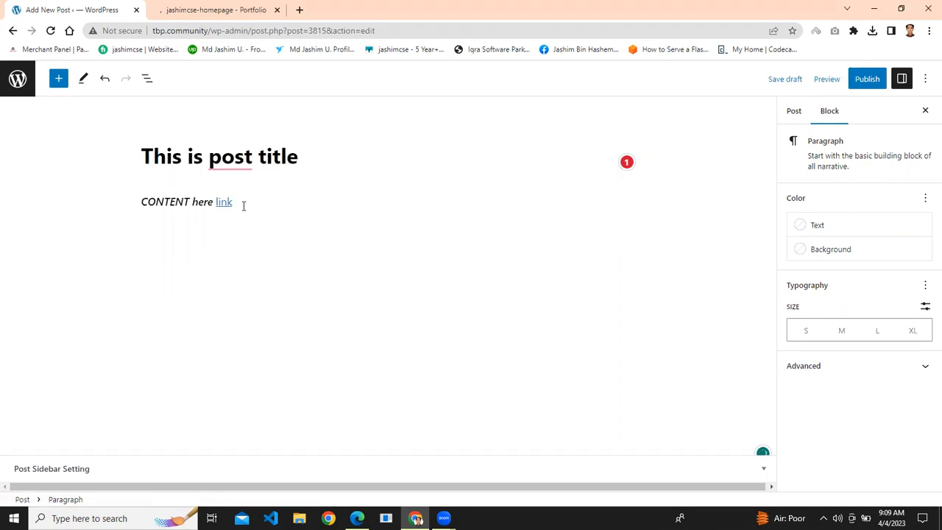
{"action": "type", "text": "or"}
Step: Insert an image block below the paragraph and fill it with the people-background picture from the Media Library
{"action": "key", "text": "Return"}
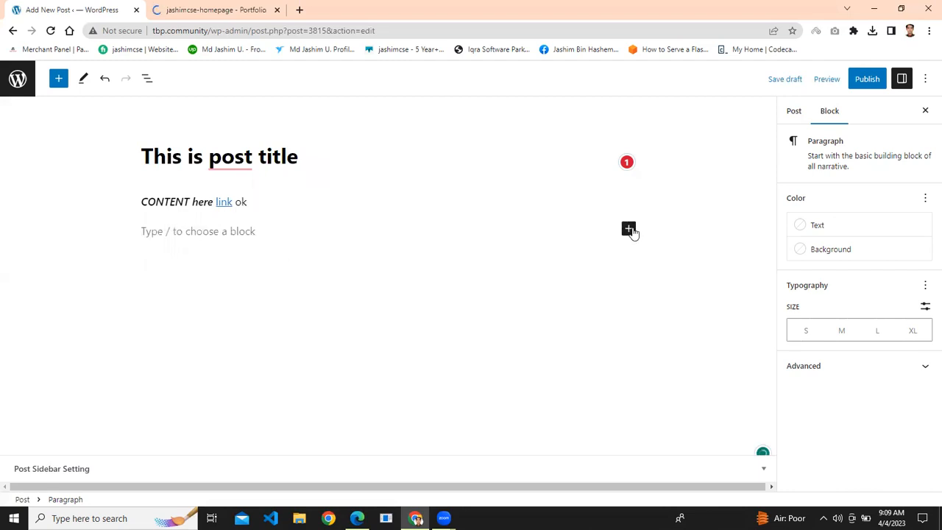
{"action": "left_click", "coordinate": [629, 230]}
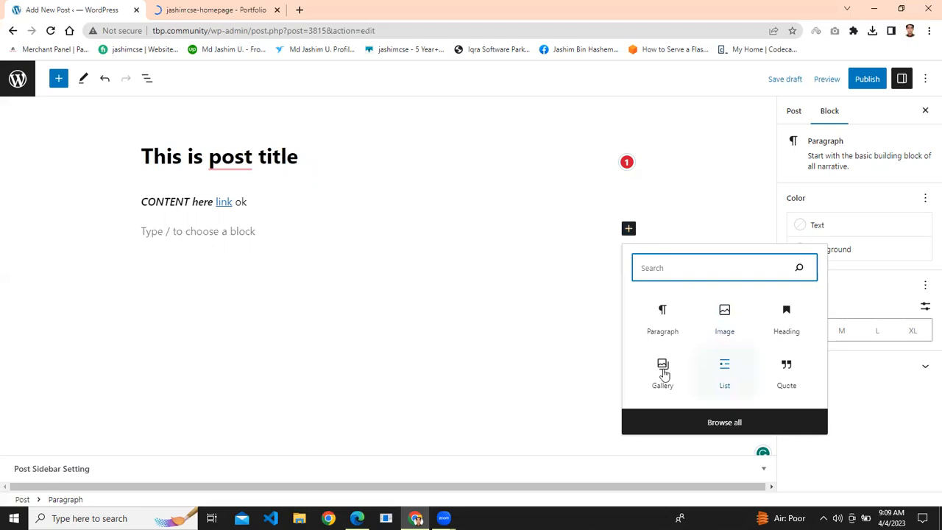
{"action": "left_click", "coordinate": [725, 333]}
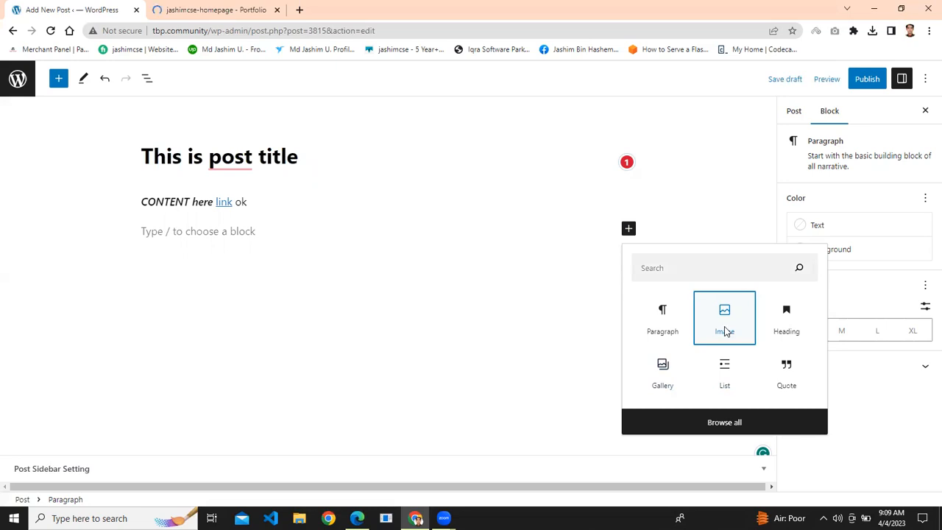
{"action": "left_click", "coordinate": [169, 312]}
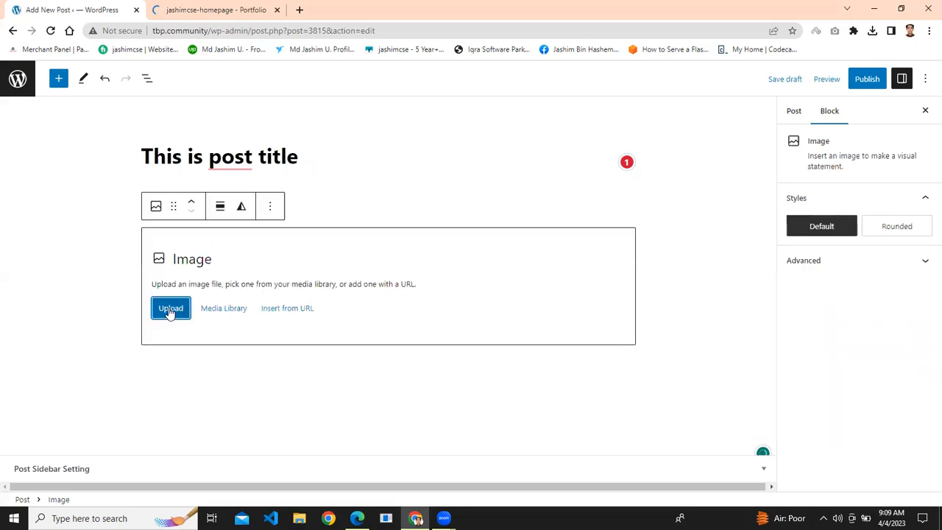
{"action": "left_click", "coordinate": [211, 313]}
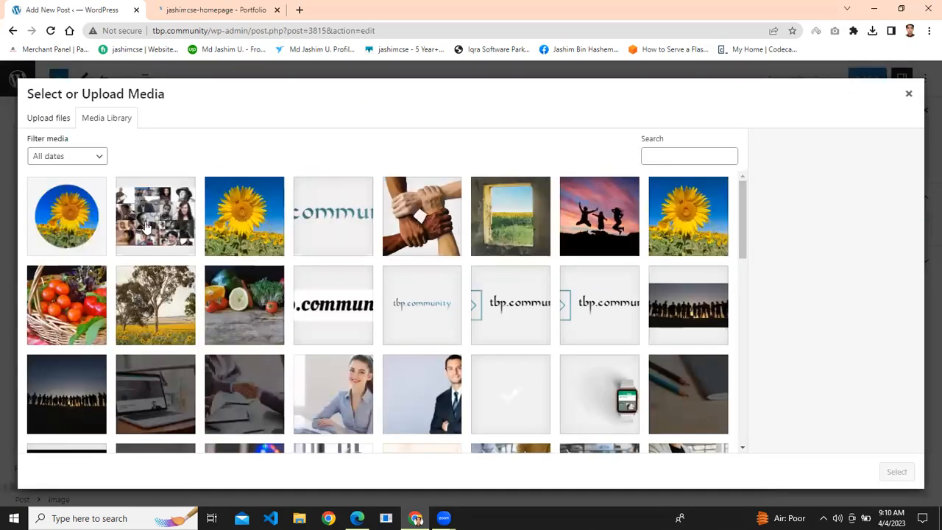
{"action": "left_click", "coordinate": [147, 228]}
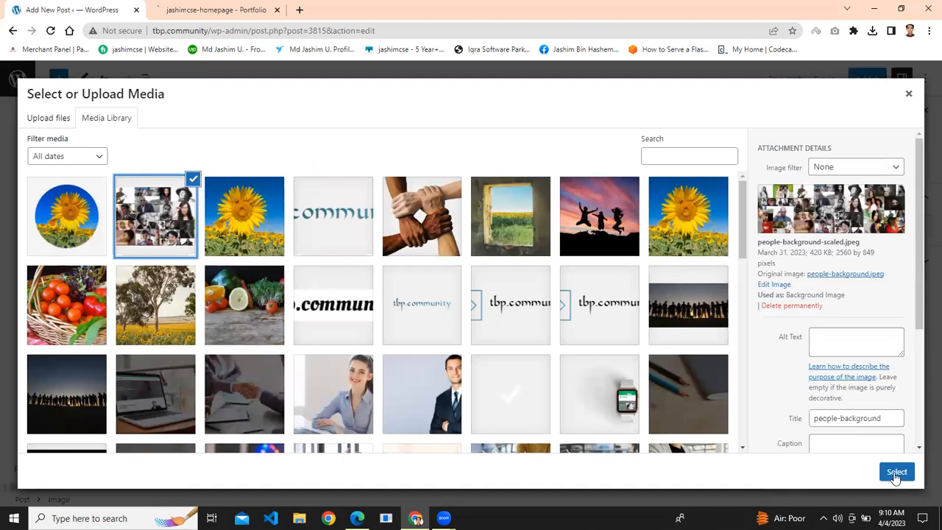
{"action": "left_click", "coordinate": [896, 472]}
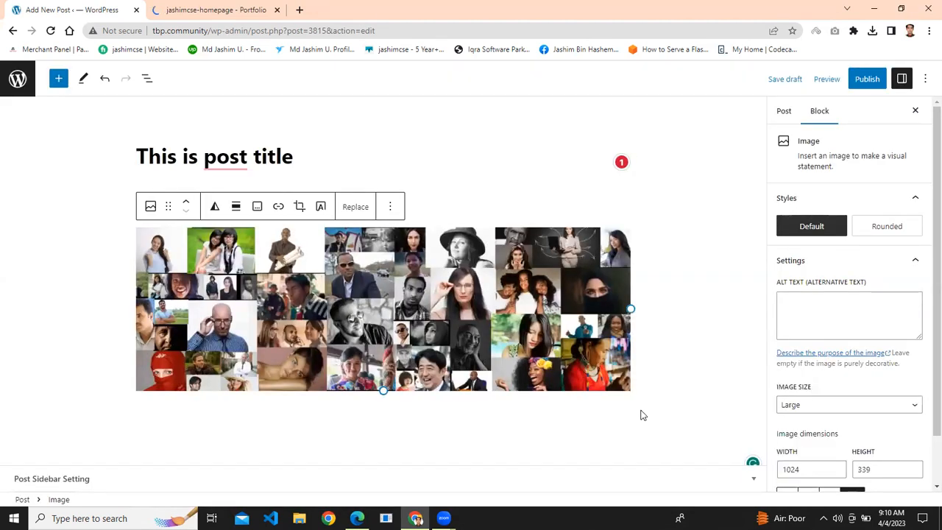
Step: Write "Again i write content" below the image and accept the grammar suggestion "the post" in the title
{"action": "left_click", "coordinate": [577, 416]}
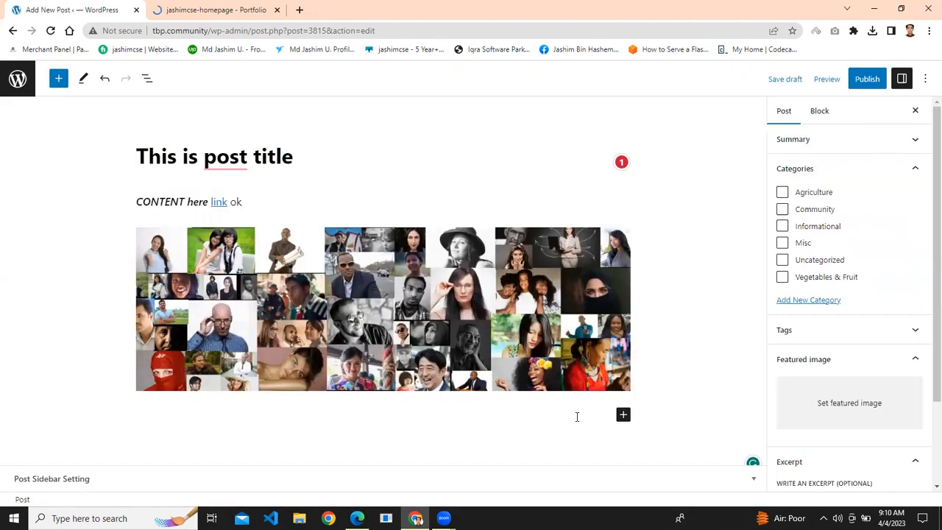
{"action": "left_click", "coordinate": [577, 416]}
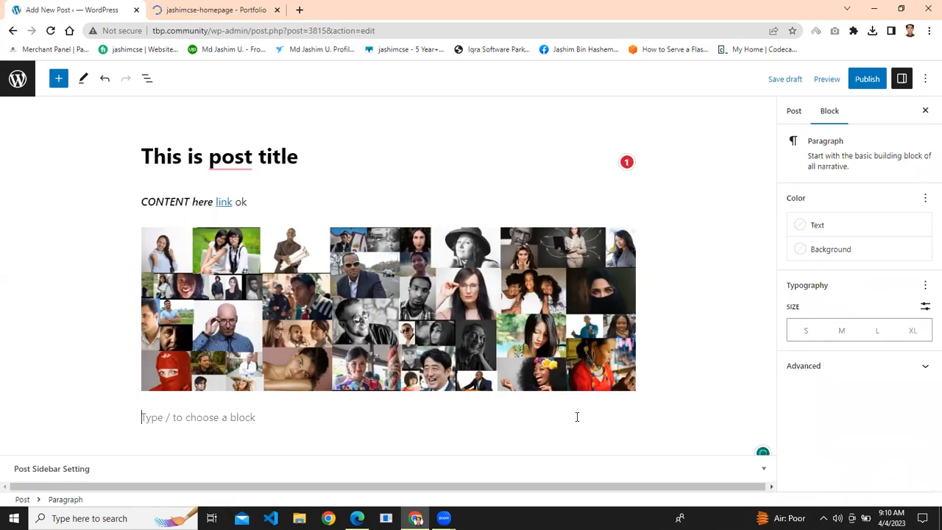
{"action": "type", "text": "Again "}
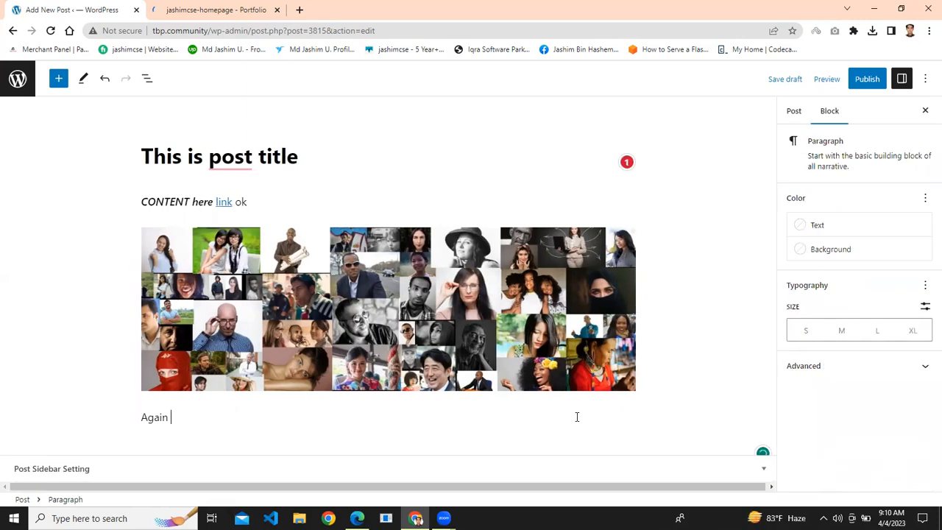
{"action": "type", "text": "i write content"}
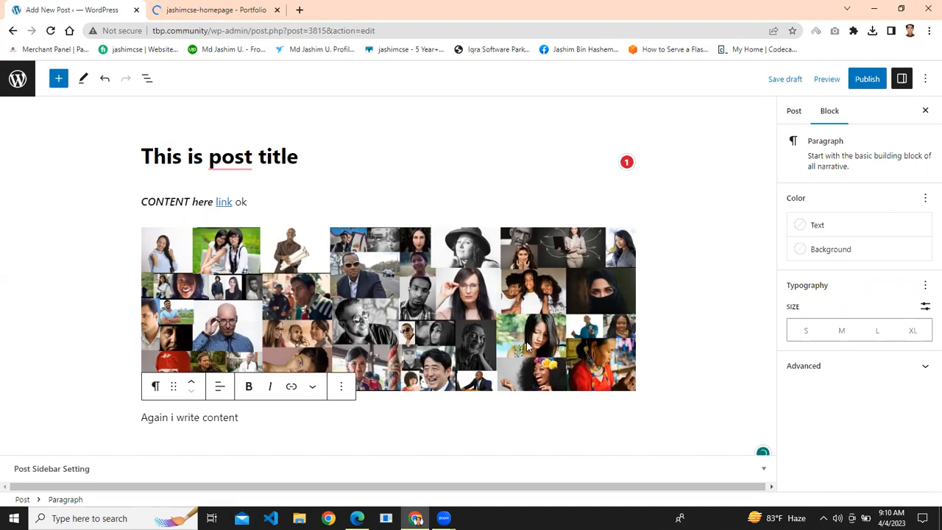
{"action": "mouse_move", "coordinate": [238, 159]}
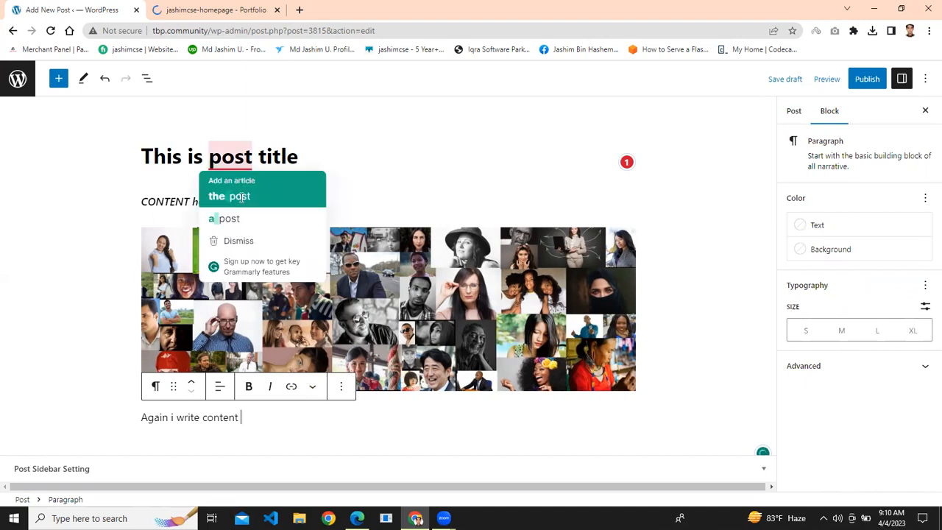
{"action": "left_click", "coordinate": [245, 195]}
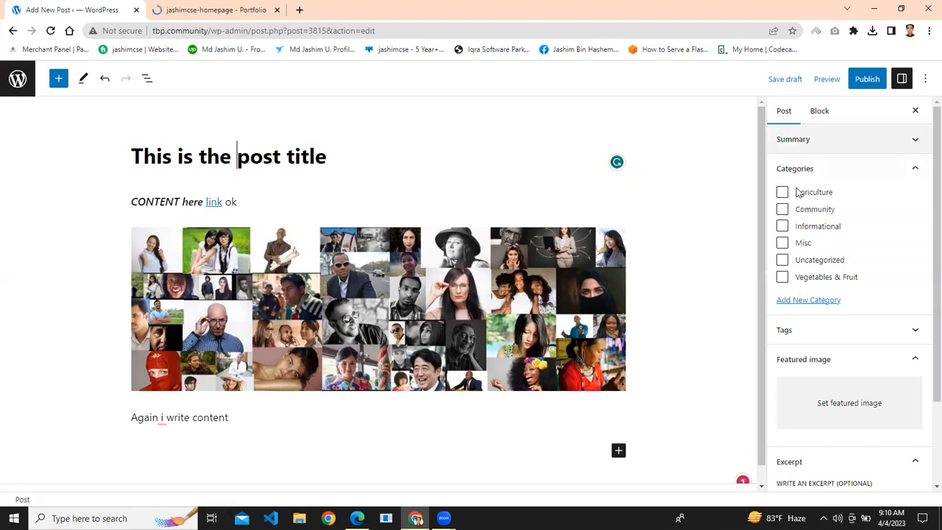
Step: Create a new category named "Cricket" with no parent and assign it to the post
{"action": "left_click", "coordinate": [806, 301]}
{"action": "left_click", "coordinate": [806, 334]}
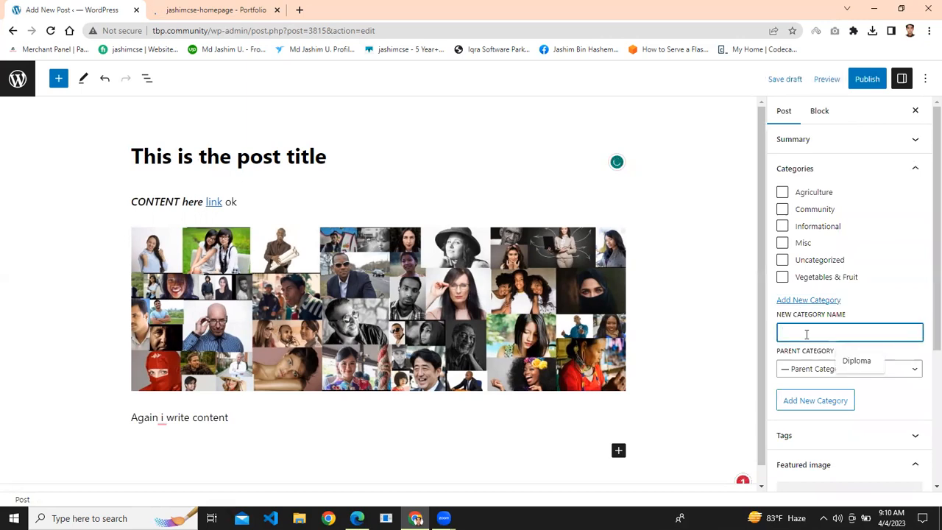
{"action": "type", "text": "Cric"}
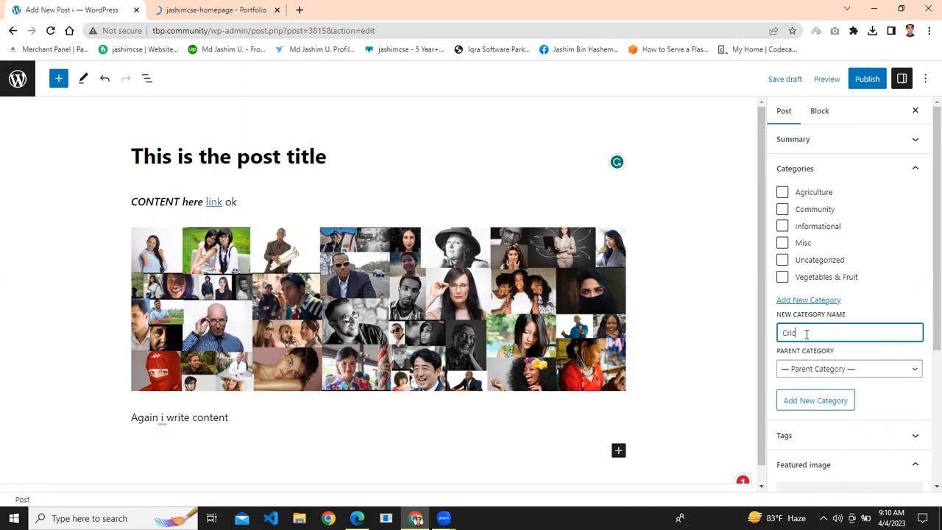
{"action": "type", "text": "ket"}
{"action": "key", "text": "Return"}
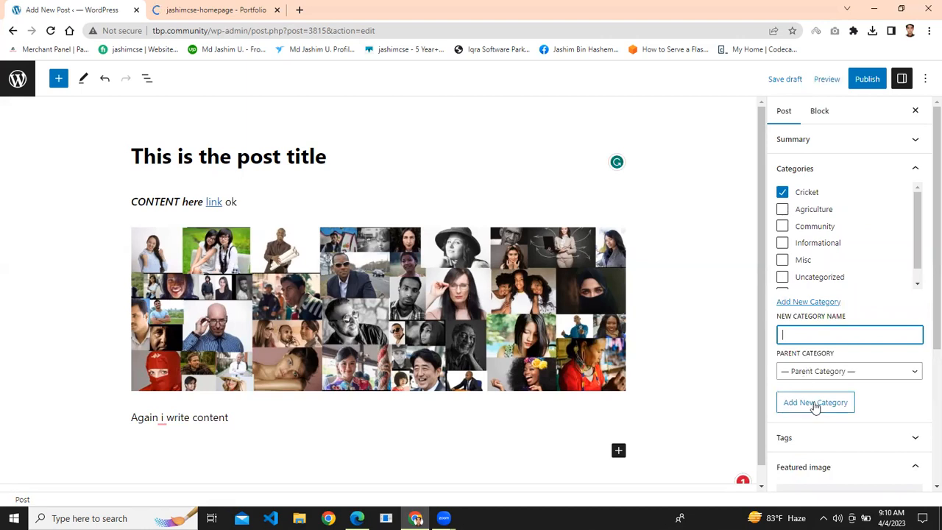
Step: Set the picture of four hands gripping each other's wrists from the Media Library as the post's featured image
{"action": "scroll", "coordinate": [819, 391], "scroll_direction": "down", "scroll_amount": 2}
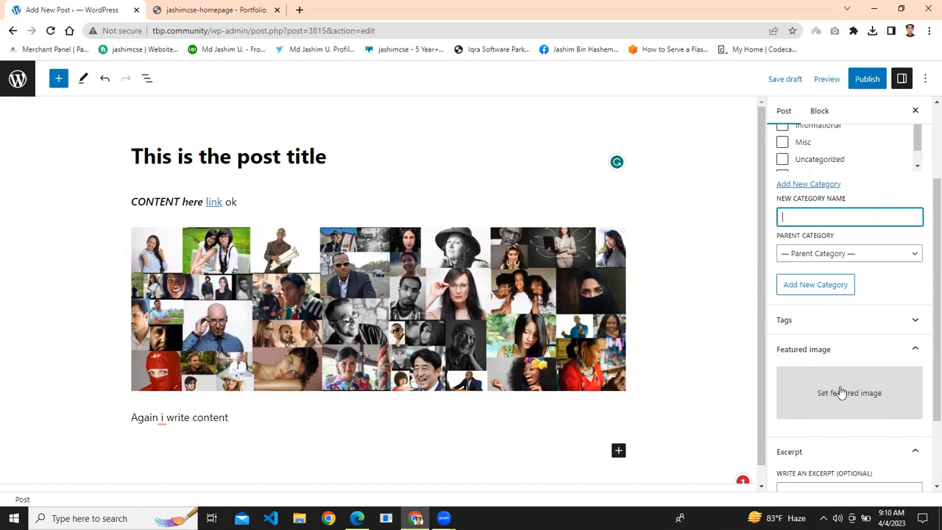
{"action": "scroll", "coordinate": [841, 393], "scroll_direction": "down", "scroll_amount": 2}
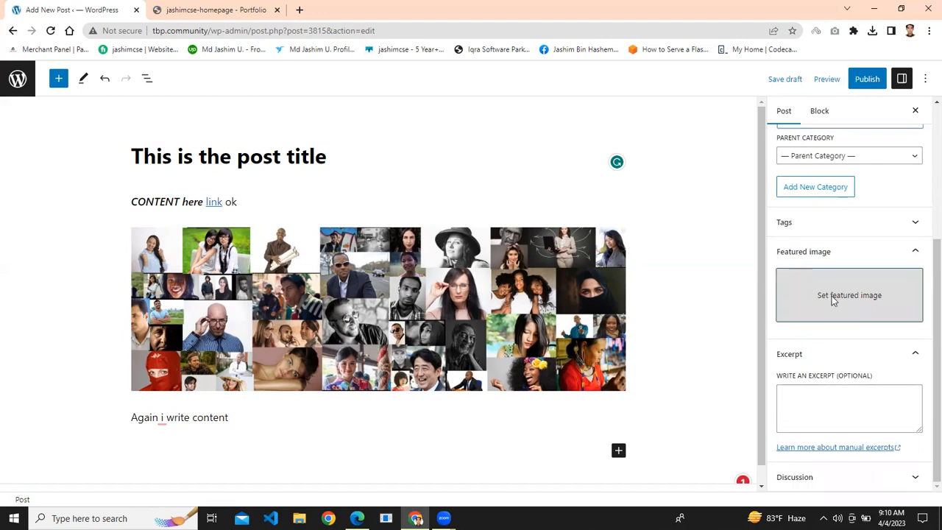
{"action": "left_click", "coordinate": [831, 298]}
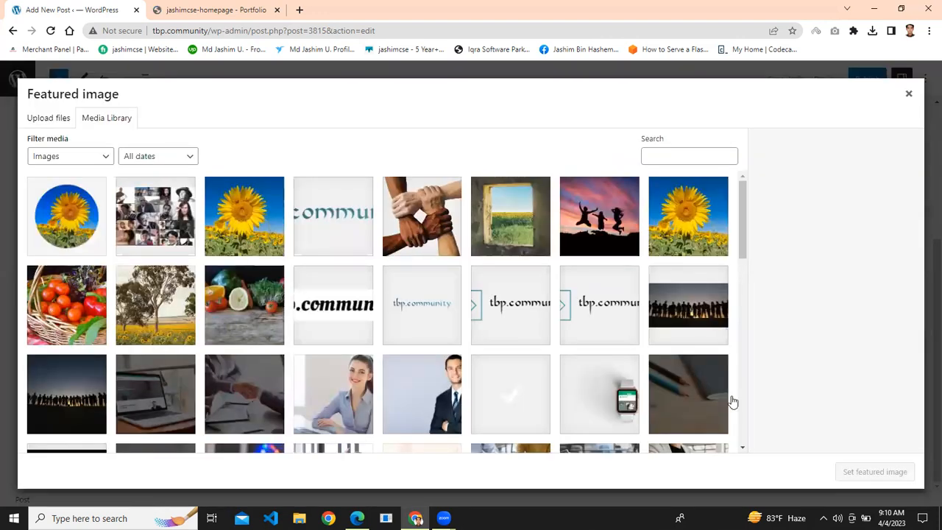
{"action": "left_click", "coordinate": [861, 471]}
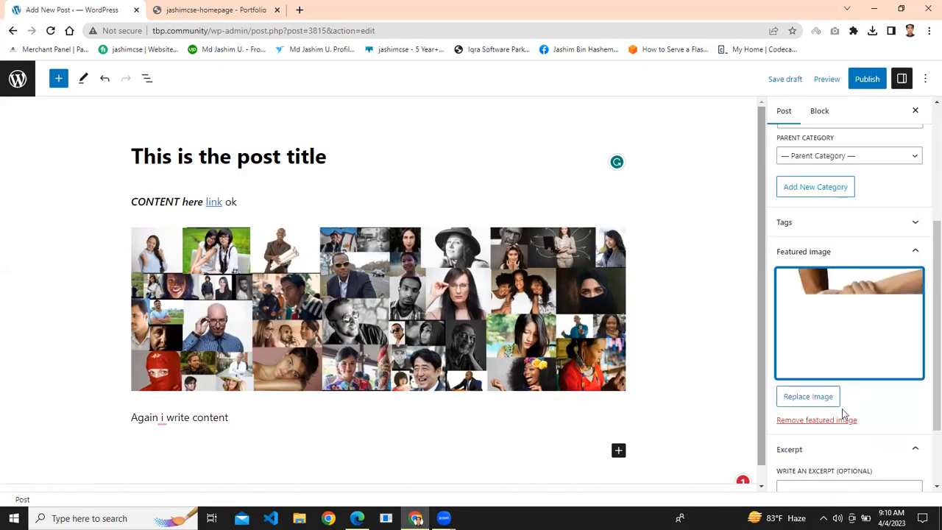
{"action": "scroll", "coordinate": [835, 412], "scroll_direction": "down", "scroll_amount": 1}
{"action": "scroll", "coordinate": [827, 331], "scroll_direction": "up", "scroll_amount": 2}
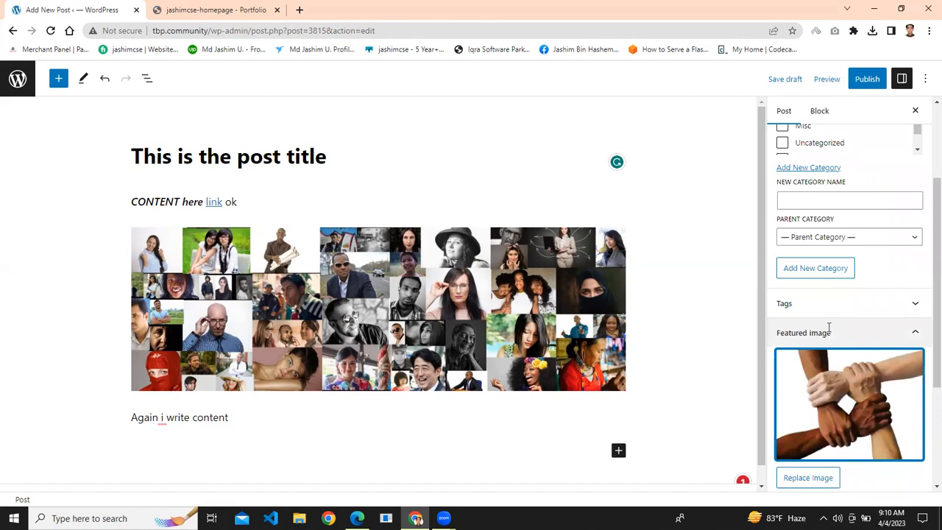
{"action": "scroll", "coordinate": [828, 196], "scroll_direction": "up", "scroll_amount": 2}
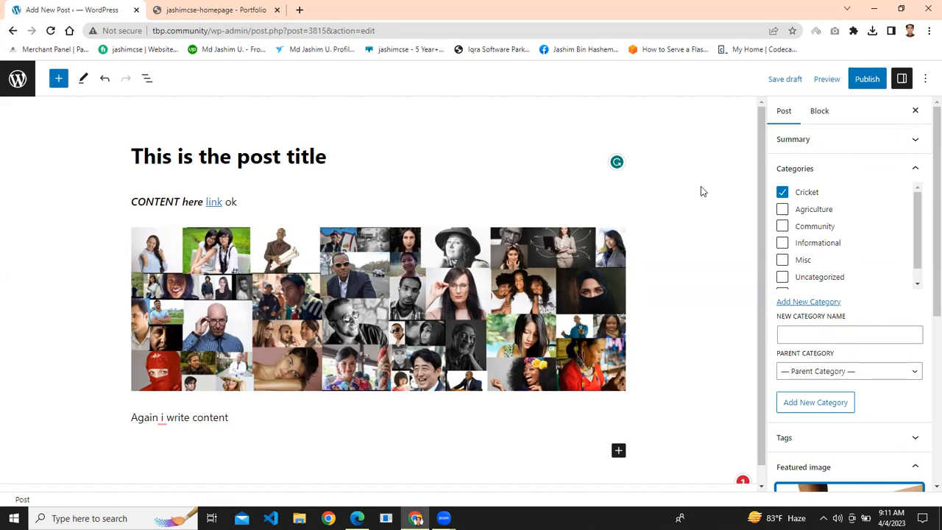
Step: Save the post as a draft and open its preview in a new tab
{"action": "left_click", "coordinate": [786, 81]}
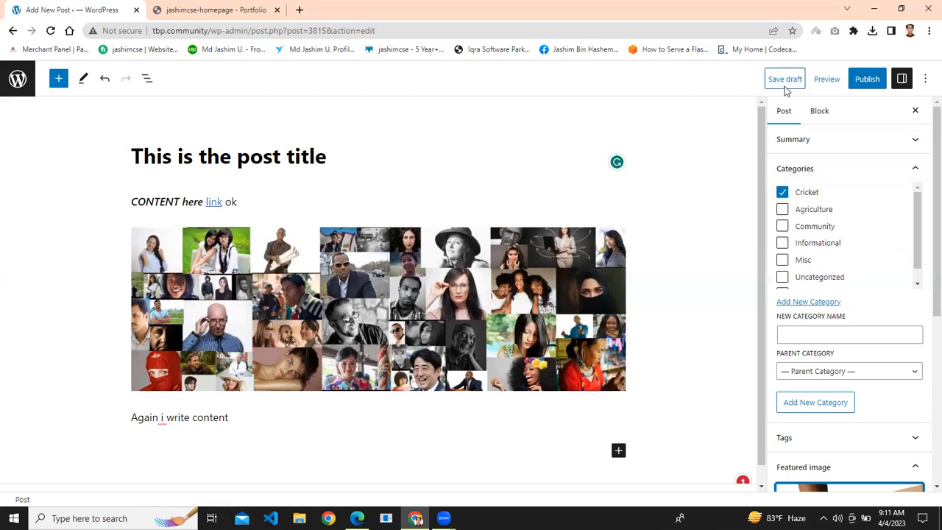
{"action": "left_click", "coordinate": [825, 79]}
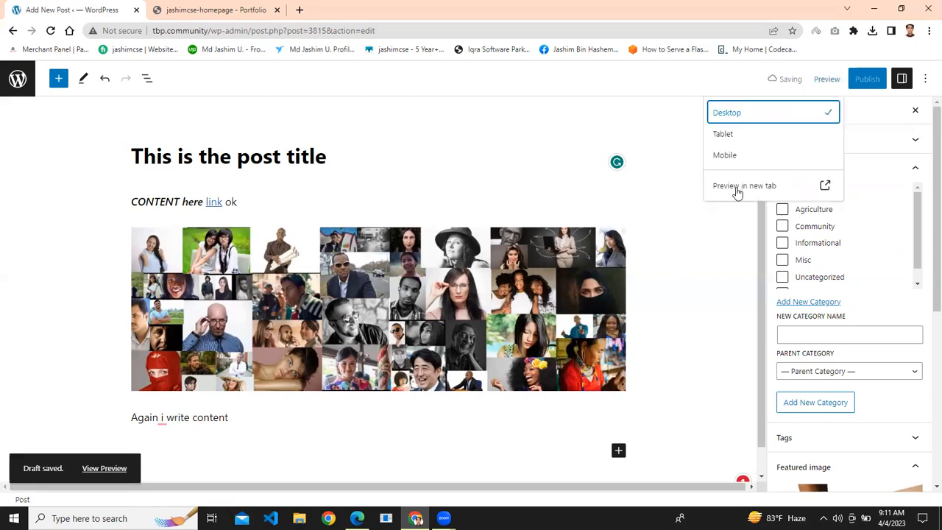
{"action": "left_click", "coordinate": [737, 190]}
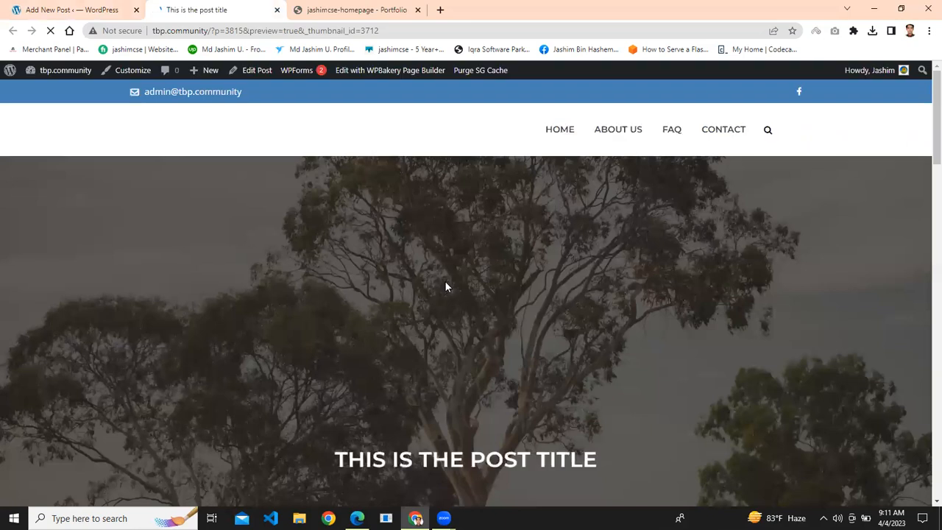
Step: Examine the previewed post's title banner, featured image, category, formatted text, link and inline image
{"action": "scroll", "coordinate": [446, 285], "scroll_direction": "down", "scroll_amount": 5}
{"action": "scroll", "coordinate": [446, 286], "scroll_direction": "down", "scroll_amount": 2}
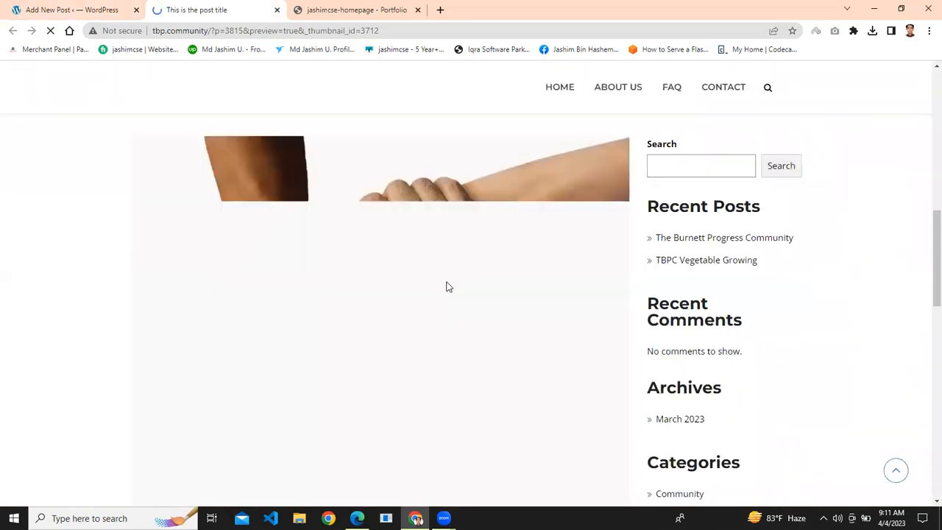
{"action": "scroll", "coordinate": [446, 285], "scroll_direction": "up", "scroll_amount": 3}
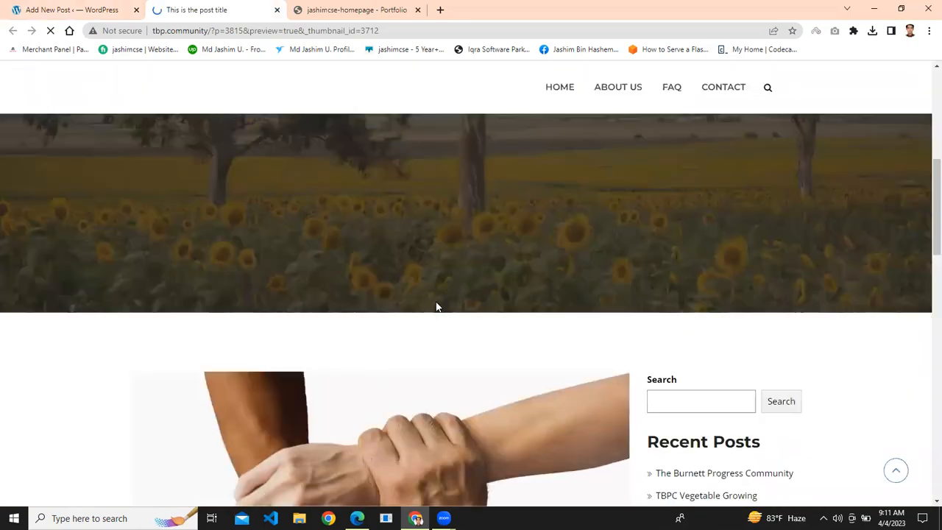
{"action": "scroll", "coordinate": [397, 273], "scroll_direction": "up", "scroll_amount": 5}
{"action": "scroll", "coordinate": [685, 282], "scroll_direction": "down", "scroll_amount": 1}
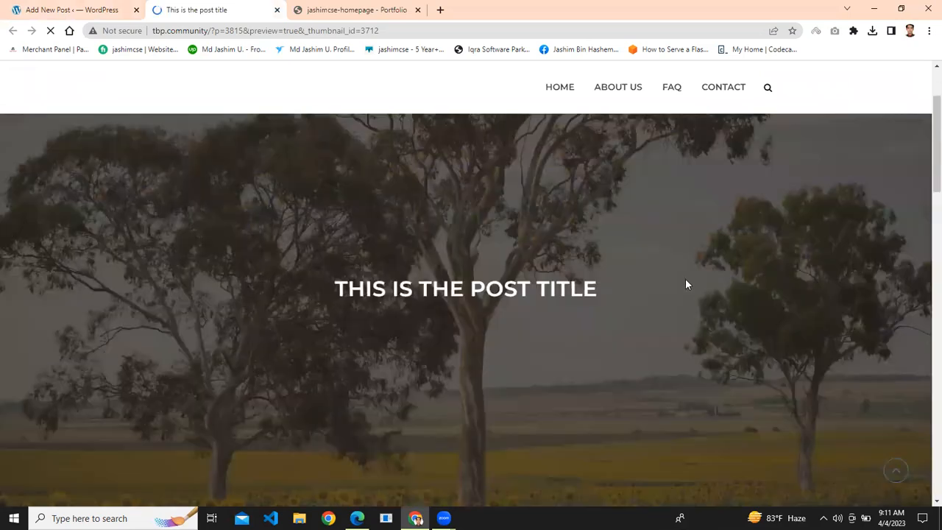
{"action": "triple_click", "coordinate": [466, 278]}
{"action": "scroll", "coordinate": [465, 279], "scroll_direction": "down", "scroll_amount": 2}
{"action": "scroll", "coordinate": [440, 297], "scroll_direction": "down", "scroll_amount": 6}
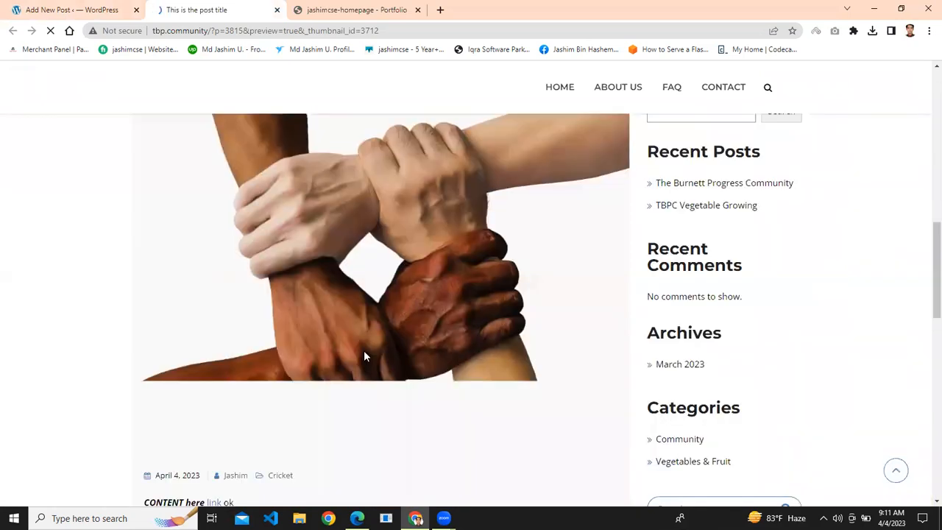
{"action": "scroll", "coordinate": [207, 305], "scroll_direction": "down", "scroll_amount": 2}
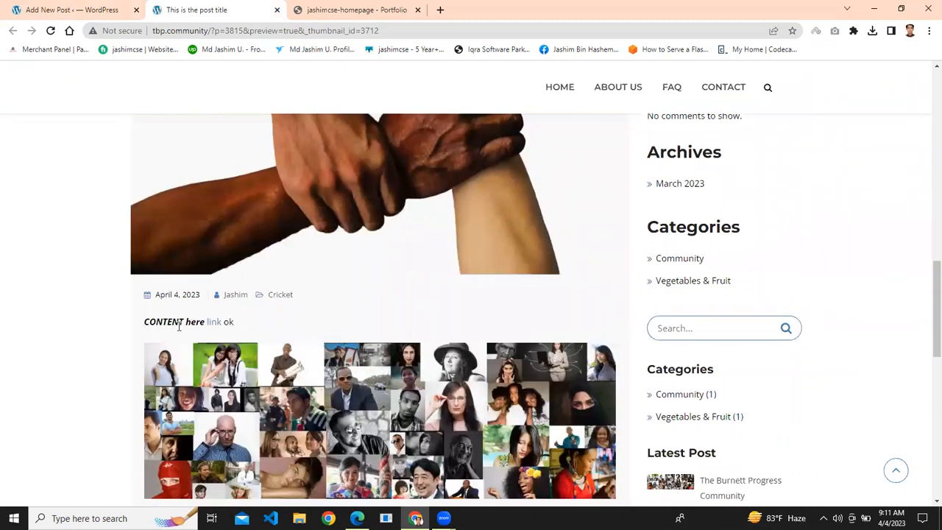
{"action": "scroll", "coordinate": [250, 279], "scroll_direction": "down", "scroll_amount": 2}
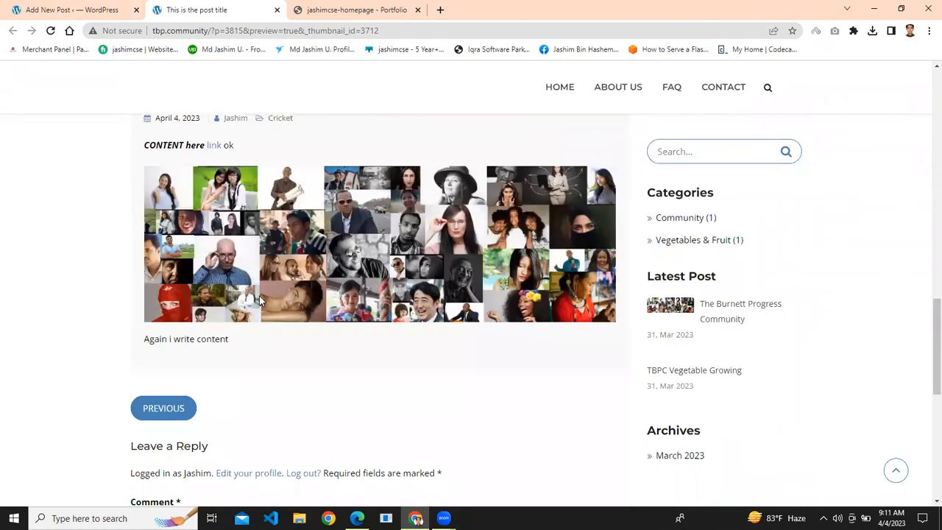
{"action": "scroll", "coordinate": [307, 295], "scroll_direction": "up", "scroll_amount": 2}
{"action": "scroll", "coordinate": [308, 295], "scroll_direction": "up", "scroll_amount": 3}
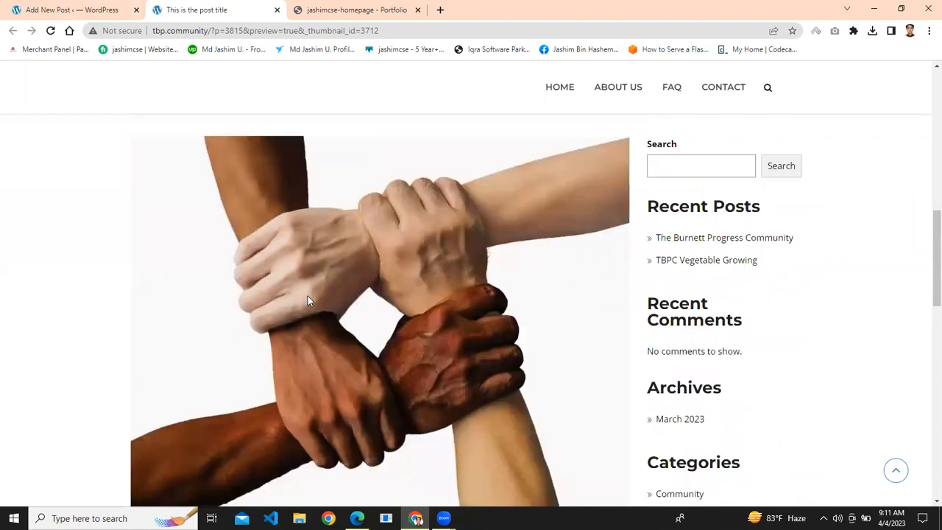
{"action": "scroll", "coordinate": [309, 291], "scroll_direction": "up", "scroll_amount": 1}
{"action": "scroll", "coordinate": [368, 306], "scroll_direction": "down", "scroll_amount": 2}
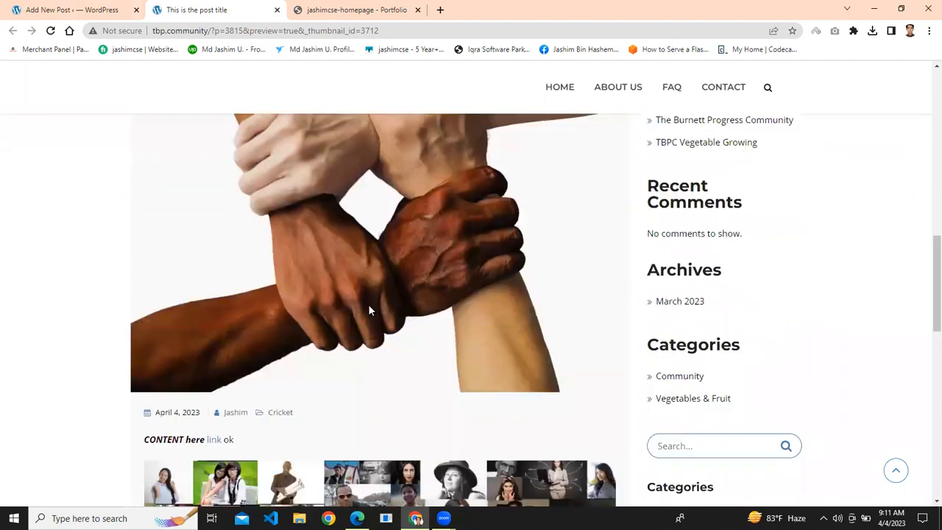
{"action": "scroll", "coordinate": [328, 270], "scroll_direction": "up", "scroll_amount": 2}
{"action": "scroll", "coordinate": [397, 309], "scroll_direction": "up", "scroll_amount": 1}
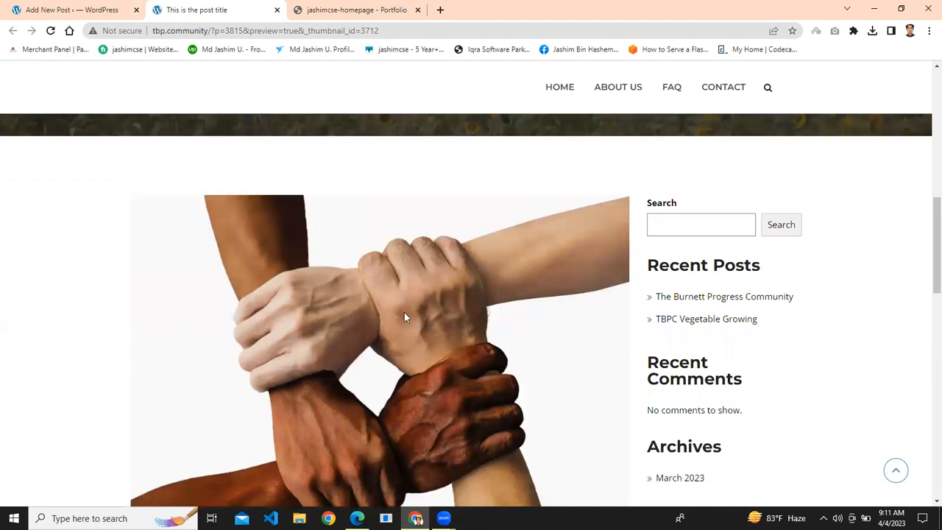
{"action": "scroll", "coordinate": [434, 235], "scroll_direction": "down", "scroll_amount": 5}
{"action": "scroll", "coordinate": [434, 238], "scroll_direction": "down", "scroll_amount": 4}
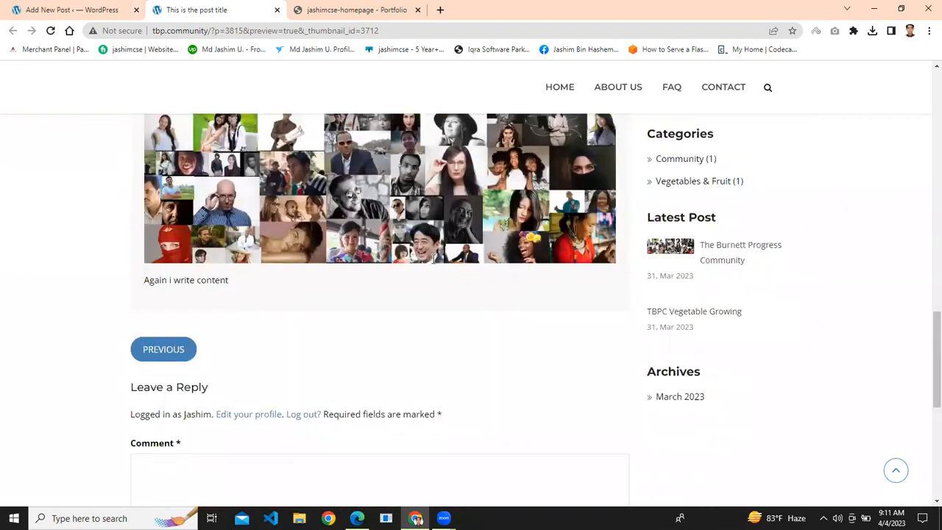
{"action": "scroll", "coordinate": [435, 263], "scroll_direction": "up", "scroll_amount": 5}
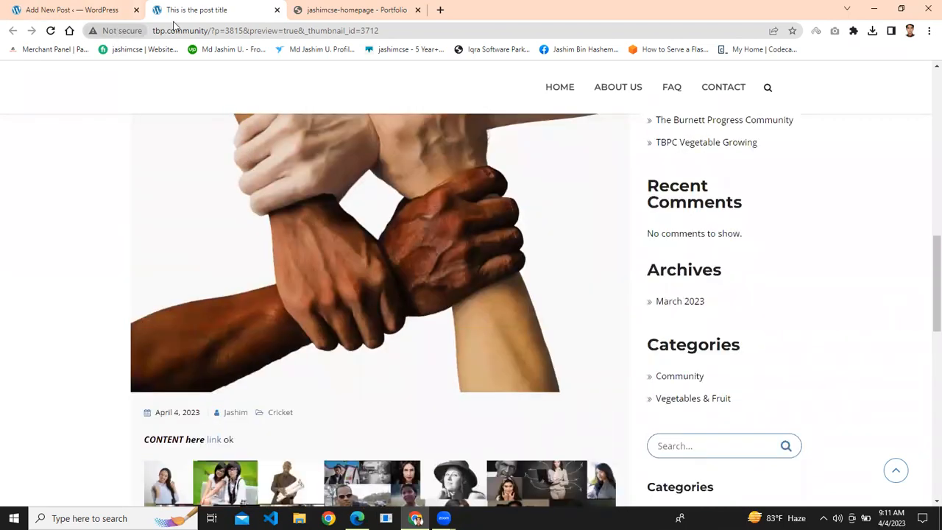
Step: Return to the post editor and expand the Discussion settings to check the comment and pingback options
{"action": "left_click", "coordinate": [77, 10]}
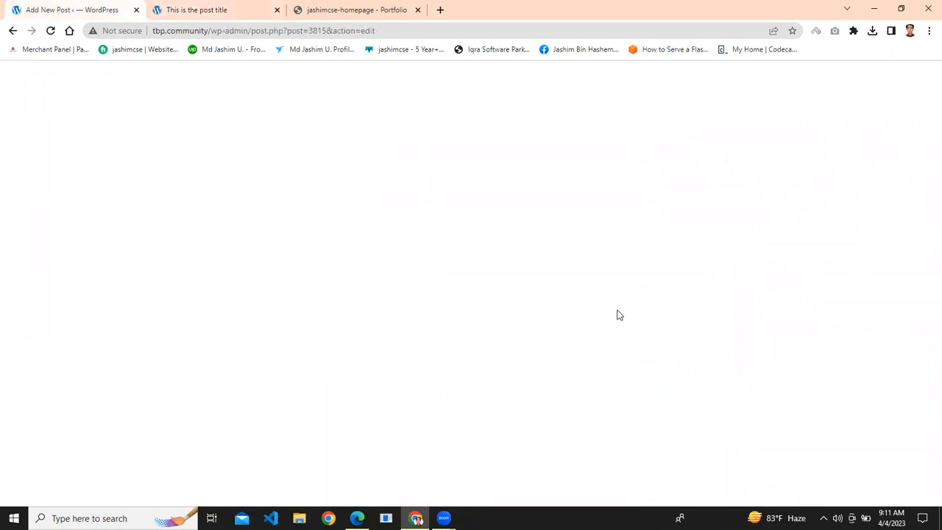
{"action": "scroll", "coordinate": [824, 378], "scroll_direction": "down", "scroll_amount": 2}
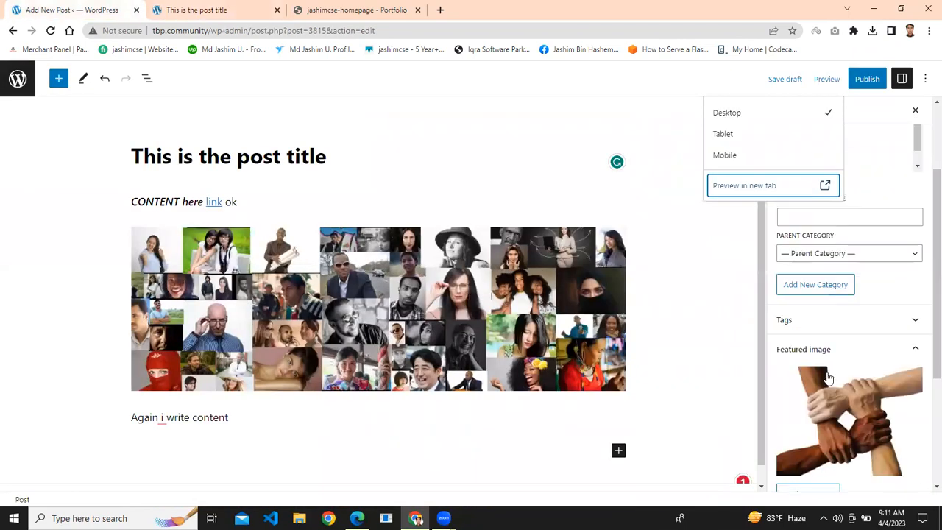
{"action": "scroll", "coordinate": [827, 378], "scroll_direction": "down", "scroll_amount": 3}
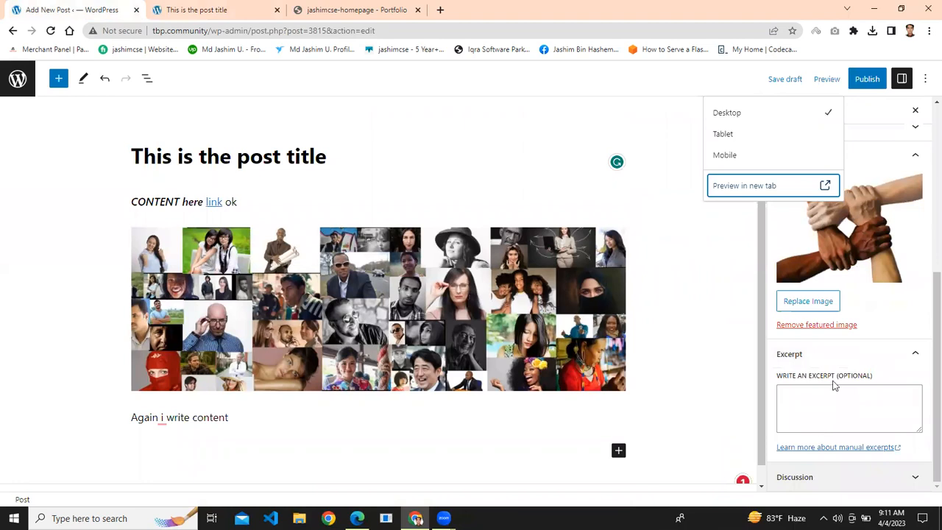
{"action": "left_click", "coordinate": [814, 478]}
{"action": "scroll", "coordinate": [796, 450], "scroll_direction": "up", "scroll_amount": 4}
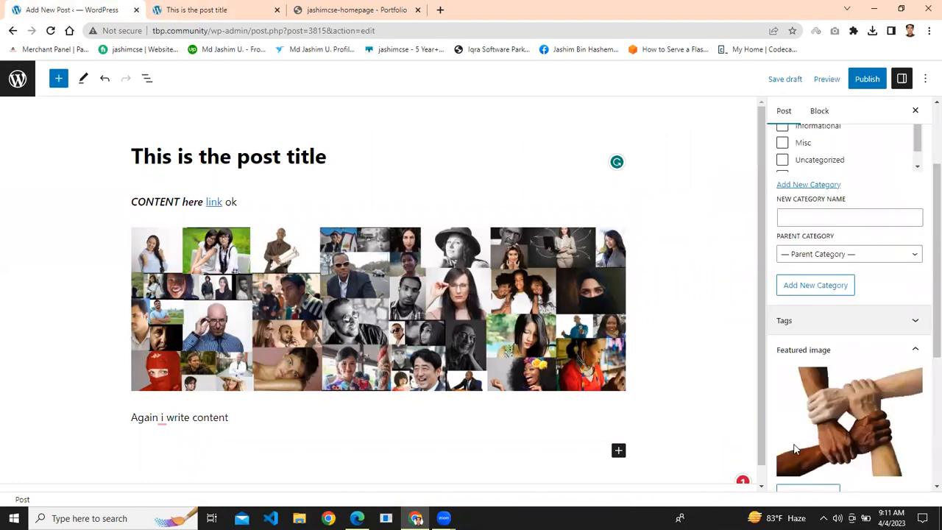
{"action": "scroll", "coordinate": [785, 482], "scroll_direction": "down", "scroll_amount": 4}
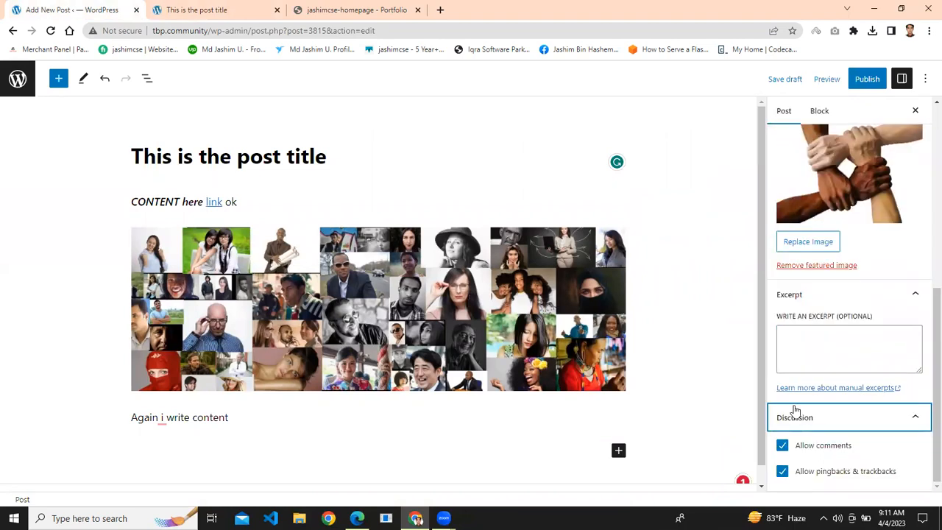
{"action": "scroll", "coordinate": [795, 405], "scroll_direction": "up", "scroll_amount": 4}
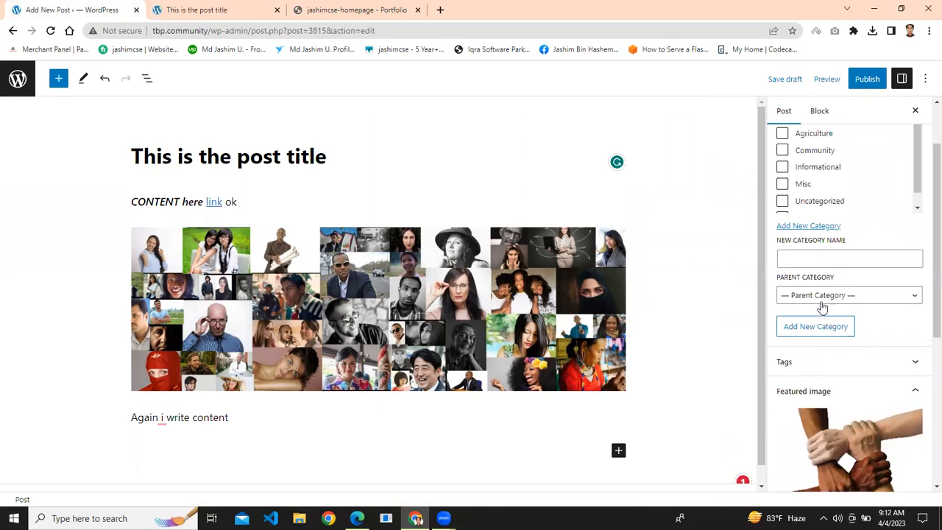
Step: Expand the Tags settings and review the block settings and the remaining post settings down to Discussion
{"action": "left_click", "coordinate": [795, 367]}
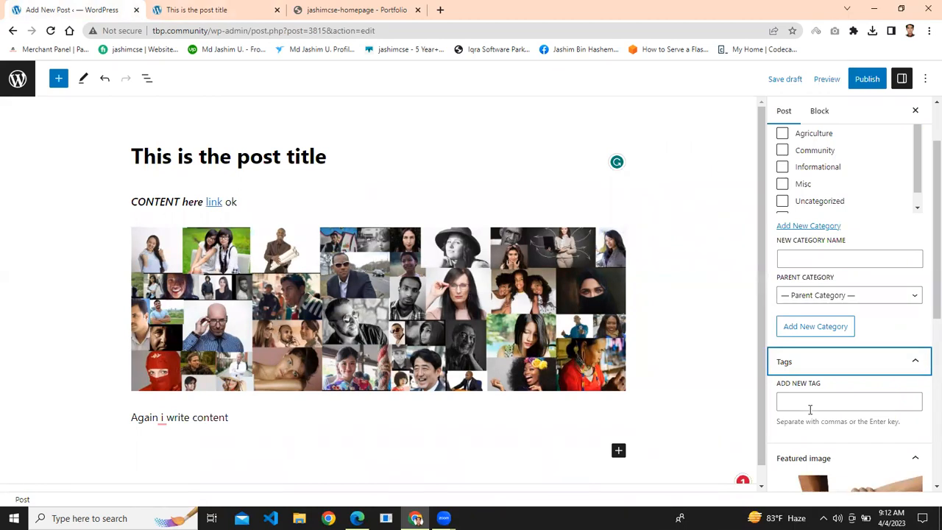
{"action": "left_click", "coordinate": [809, 405]}
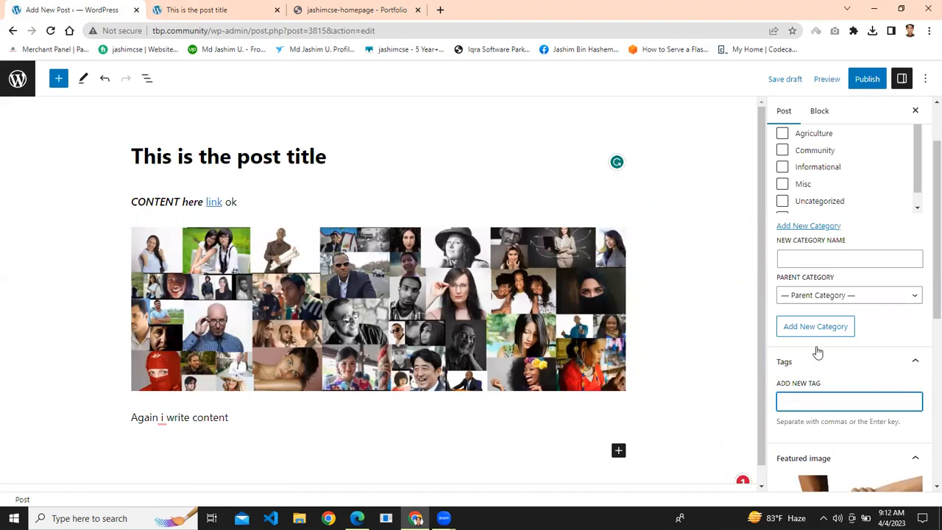
{"action": "scroll", "coordinate": [822, 261], "scroll_direction": "up", "scroll_amount": 2}
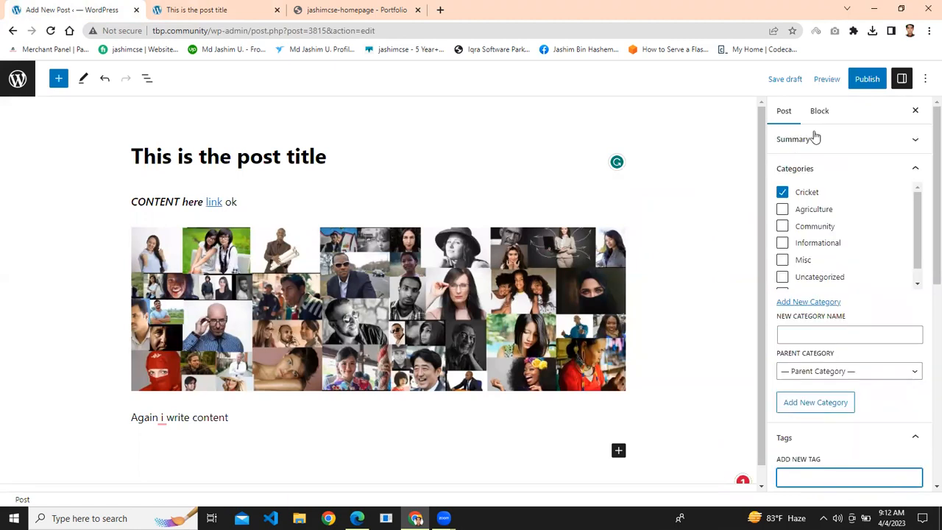
{"action": "left_click", "coordinate": [819, 111]}
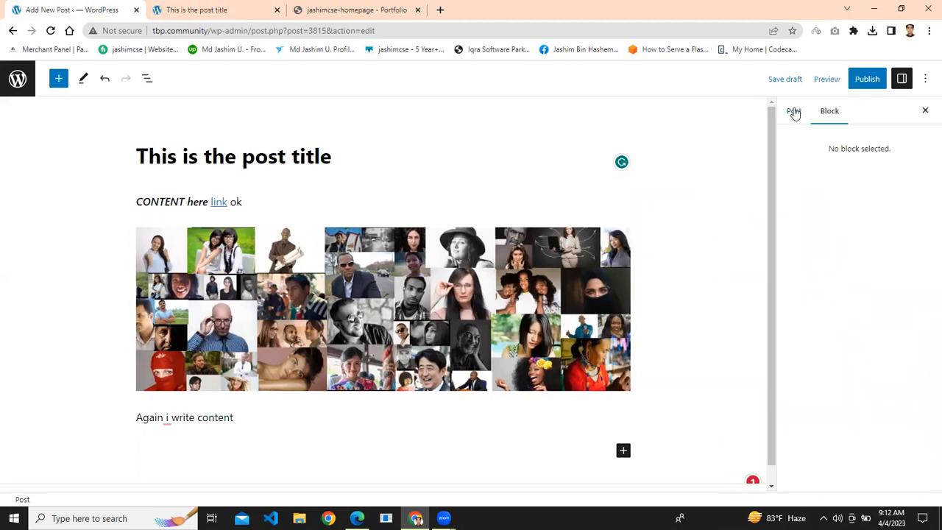
{"action": "left_click", "coordinate": [786, 112]}
{"action": "scroll", "coordinate": [848, 274], "scroll_direction": "down", "scroll_amount": 1}
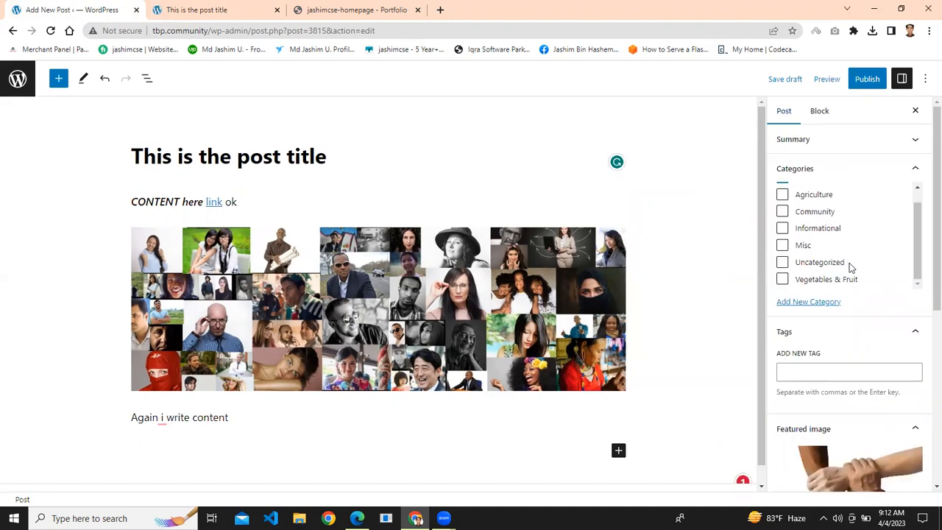
{"action": "scroll", "coordinate": [853, 265], "scroll_direction": "up", "scroll_amount": 1}
{"action": "scroll", "coordinate": [853, 277], "scroll_direction": "down", "scroll_amount": 1}
{"action": "scroll", "coordinate": [845, 391], "scroll_direction": "down", "scroll_amount": 2}
{"action": "scroll", "coordinate": [843, 382], "scroll_direction": "down", "scroll_amount": 2}
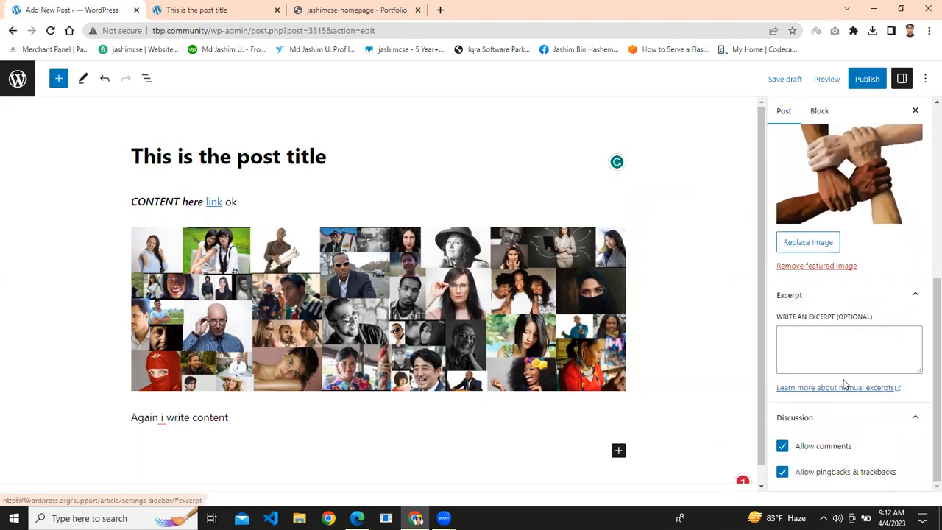
Step: Collapse the Excerpt settings and review the block settings and the post's categories, tags, featured image and discussion options
{"action": "left_click", "coordinate": [836, 298]}
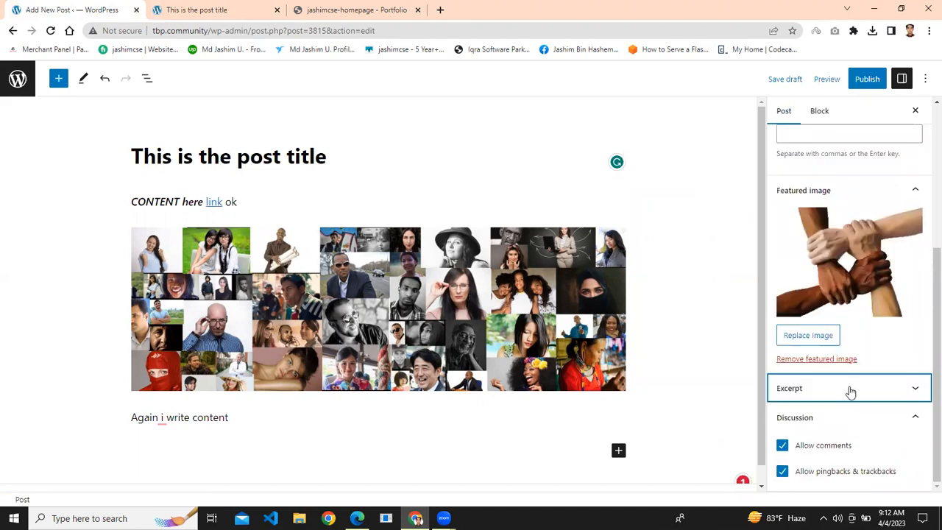
{"action": "scroll", "coordinate": [846, 295], "scroll_direction": "up", "scroll_amount": 4}
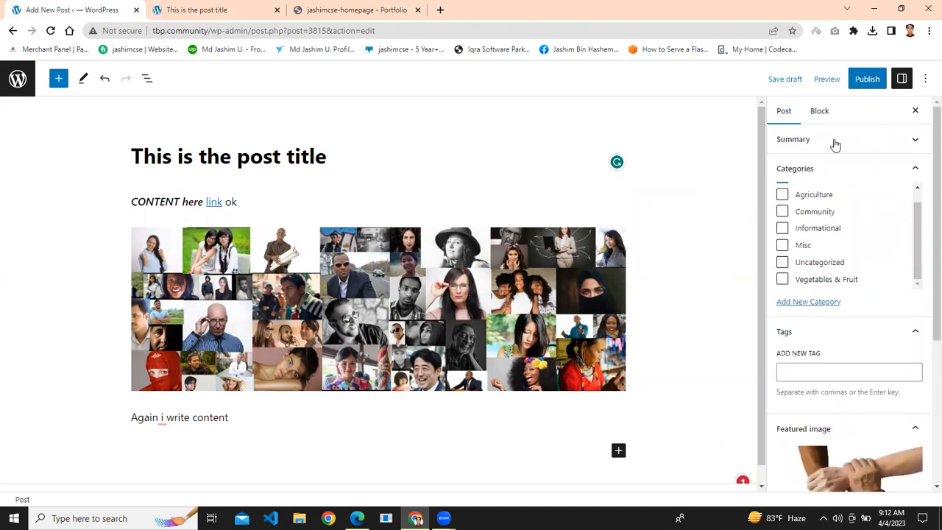
{"action": "left_click", "coordinate": [818, 111]}
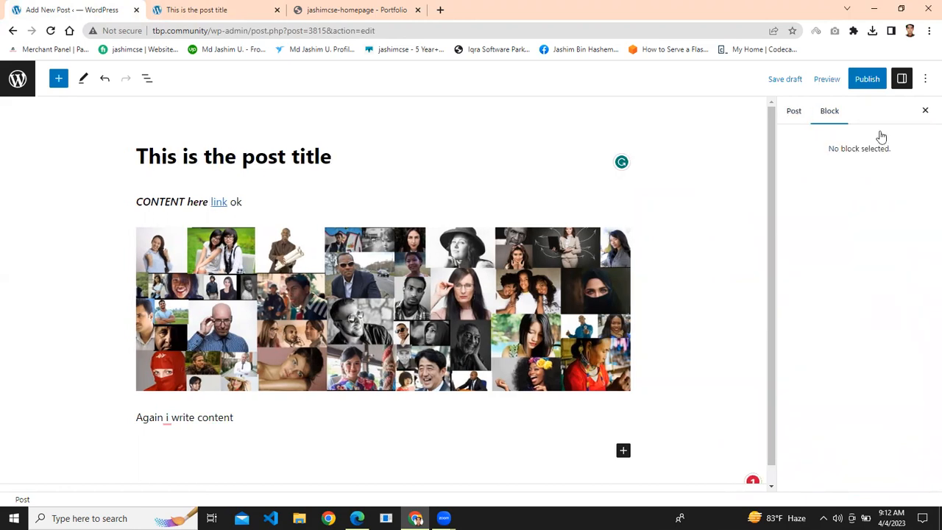
{"action": "left_click", "coordinate": [784, 111]}
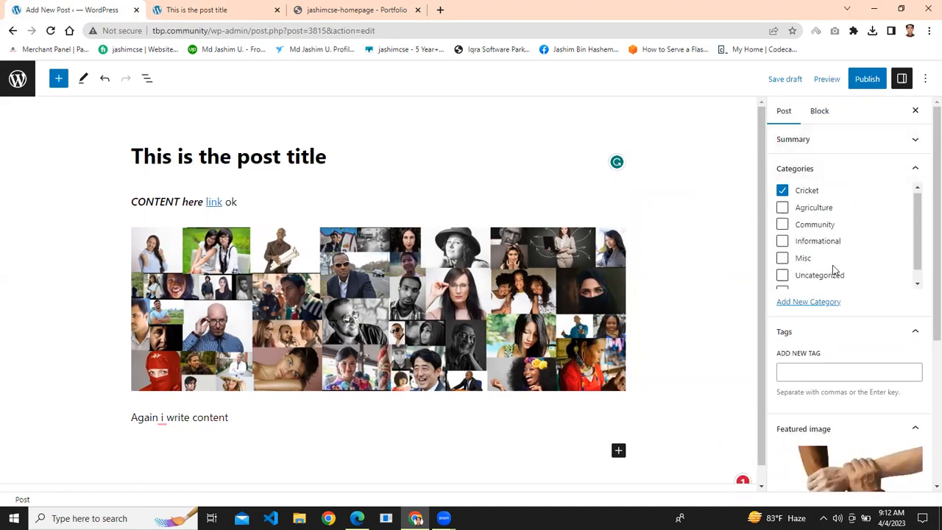
{"action": "scroll", "coordinate": [830, 364], "scroll_direction": "down", "scroll_amount": 3}
{"action": "scroll", "coordinate": [830, 364], "scroll_direction": "down", "scroll_amount": 1}
{"action": "scroll", "coordinate": [831, 363], "scroll_direction": "up", "scroll_amount": 3}
{"action": "scroll", "coordinate": [832, 367], "scroll_direction": "down", "scroll_amount": 3}
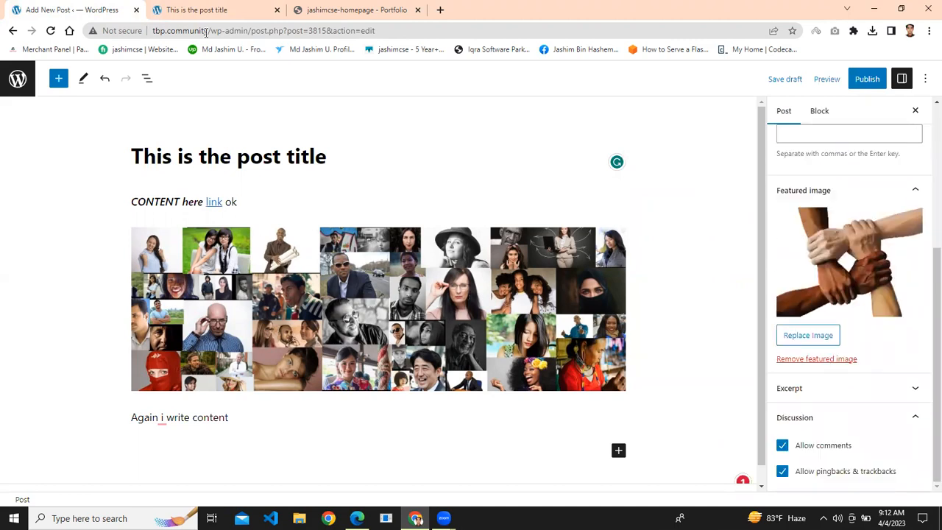
Step: Look at the post preview's header banner and featured image once more and return to the post editor
{"action": "left_click", "coordinate": [219, 9]}
{"action": "scroll", "coordinate": [241, 180], "scroll_direction": "up", "scroll_amount": 3}
{"action": "scroll", "coordinate": [259, 178], "scroll_direction": "up", "scroll_amount": 1}
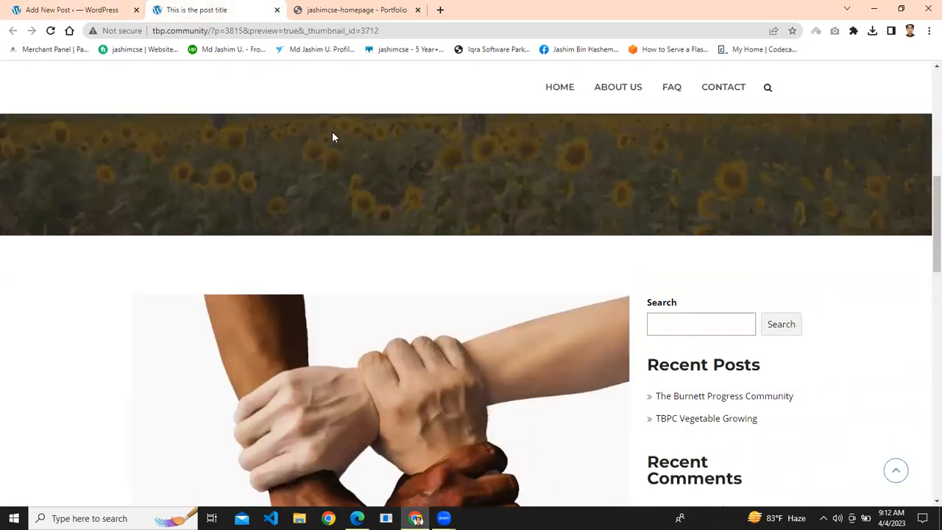
{"action": "key", "text": "ctrl+shift+Tab"}
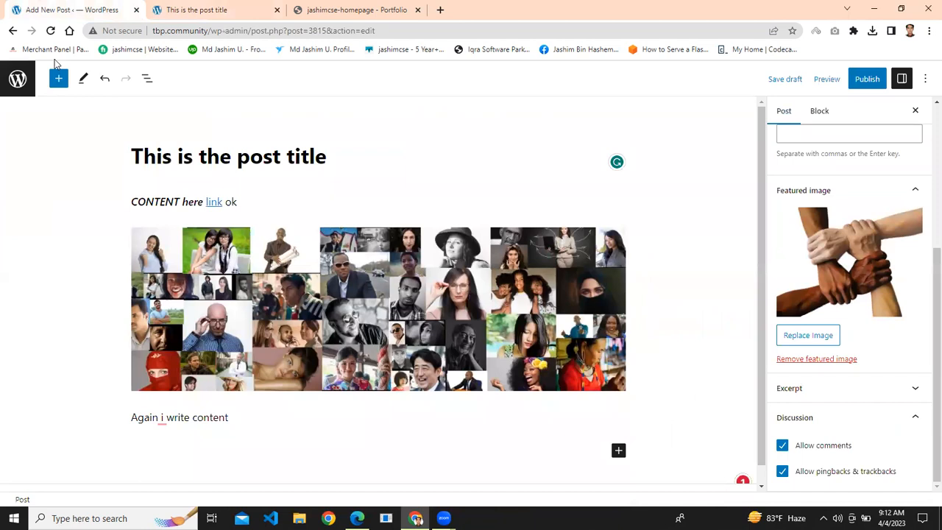
Step: Go back to the full list of posts and move the draft "This is the post title" to the trash
{"action": "left_click", "coordinate": [12, 31]}
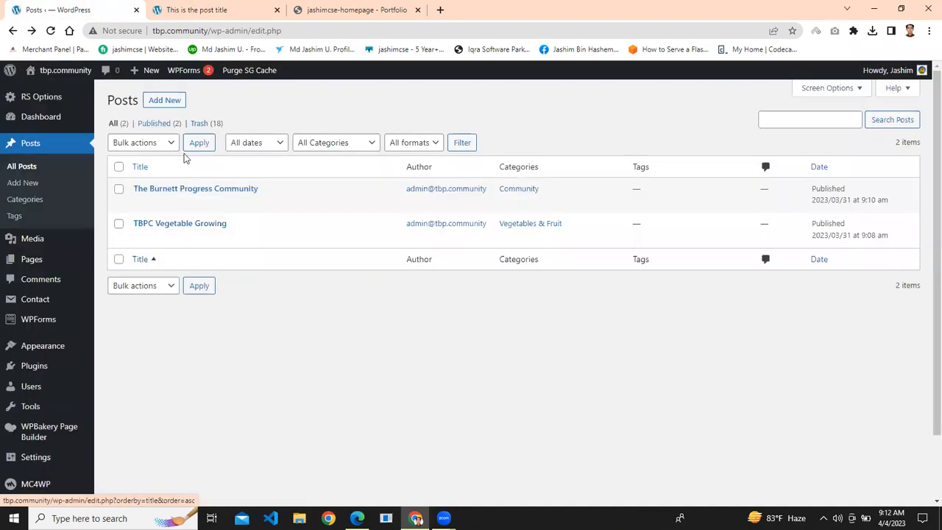
{"action": "left_click", "coordinate": [29, 171]}
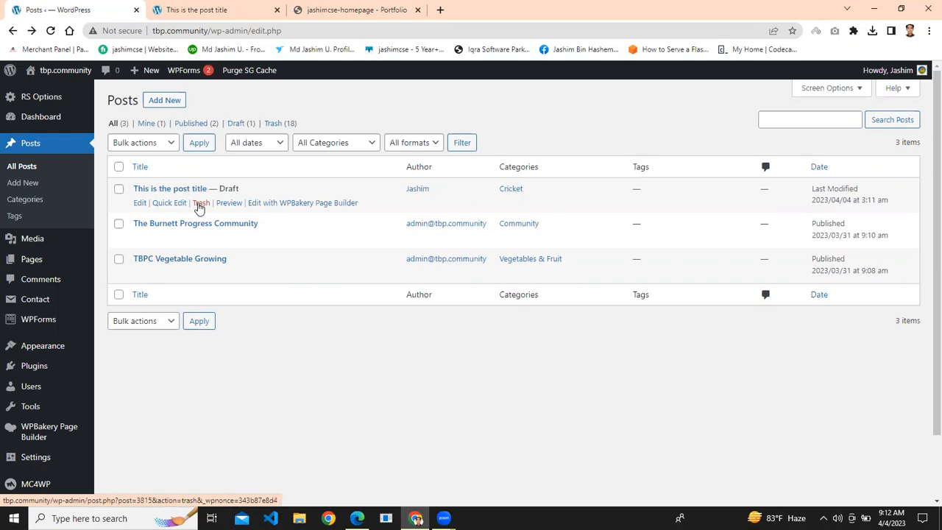
{"action": "left_click", "coordinate": [200, 203]}
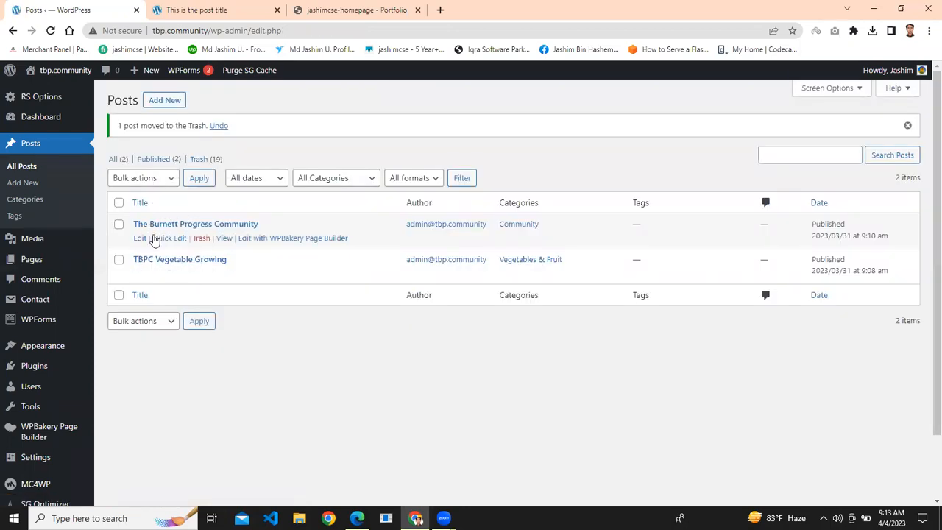
Step: Open the post "The Burnett Progress Community" for editing and review its category, tag, featured image and discussion settings
{"action": "left_click", "coordinate": [139, 240]}
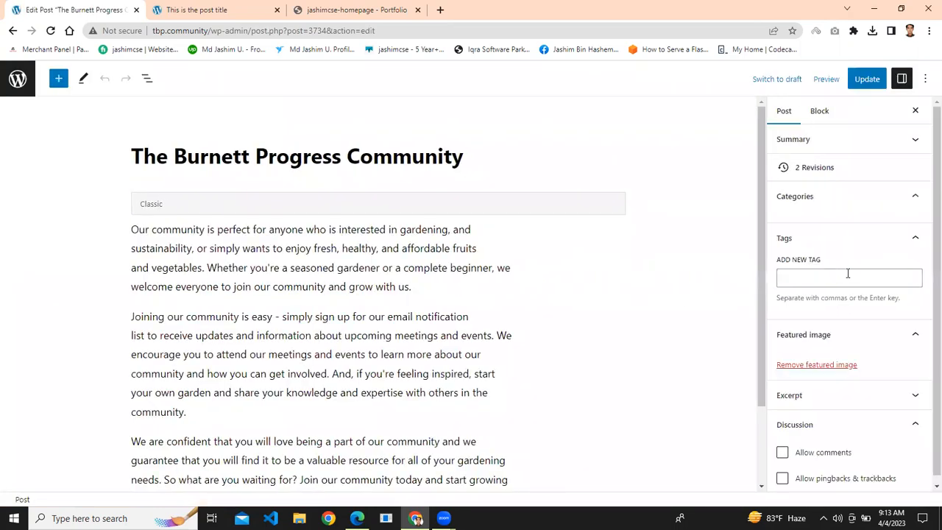
{"action": "scroll", "coordinate": [859, 317], "scroll_direction": "down", "scroll_amount": 2}
{"action": "scroll", "coordinate": [859, 320], "scroll_direction": "down", "scroll_amount": 2}
{"action": "scroll", "coordinate": [856, 331], "scroll_direction": "up", "scroll_amount": 3}
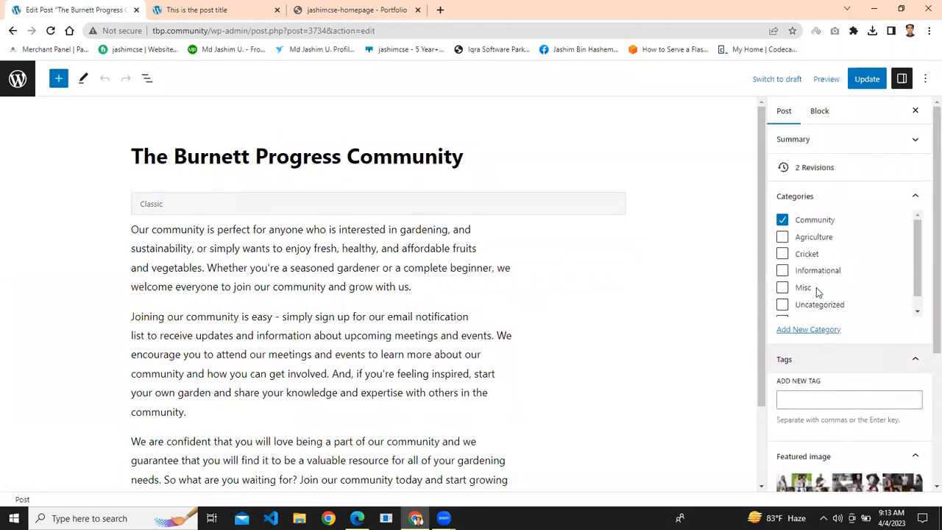
Step: Expand the post's Summary settings and check the visibility, publish date, URL, post format and selectable authors
{"action": "left_click", "coordinate": [800, 141]}
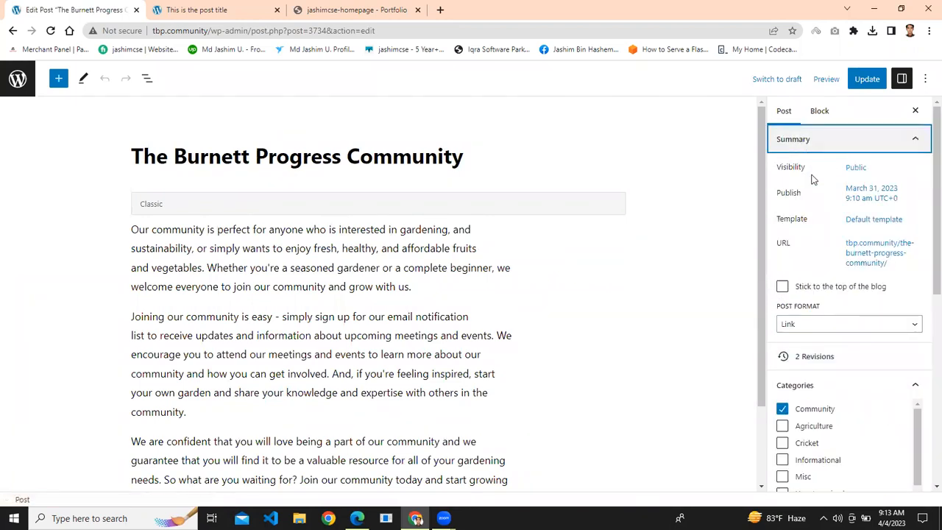
{"action": "scroll", "coordinate": [839, 317], "scroll_direction": "down", "scroll_amount": 2}
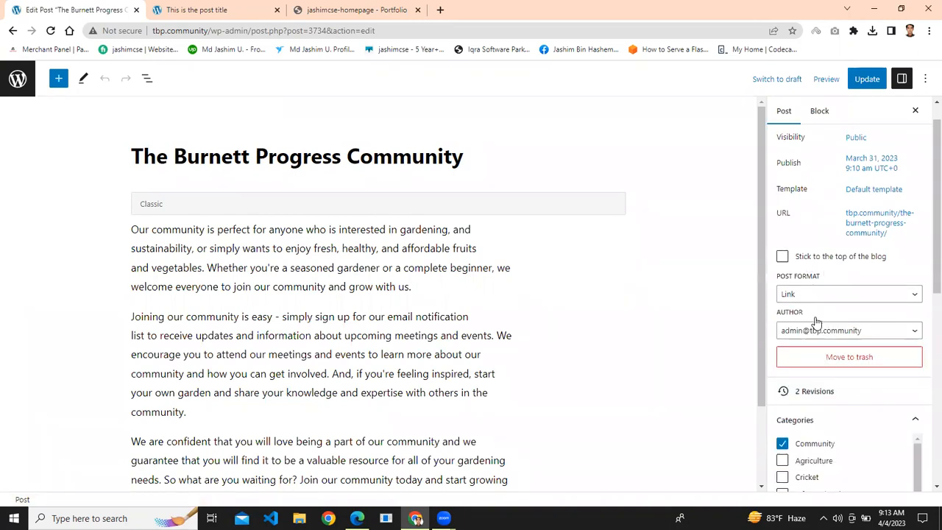
{"action": "left_click", "coordinate": [871, 307]}
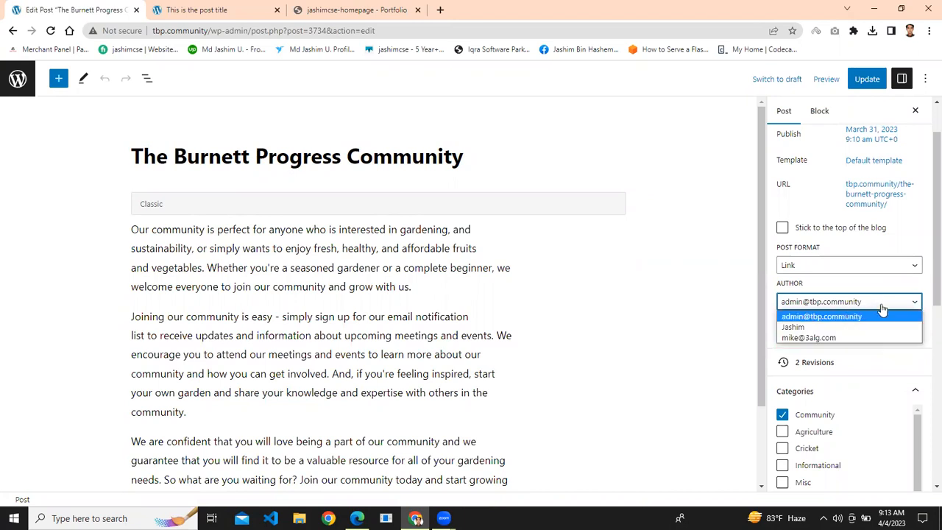
{"action": "left_click", "coordinate": [882, 307]}
{"action": "left_click", "coordinate": [881, 306]}
{"action": "left_click", "coordinate": [658, 326]}
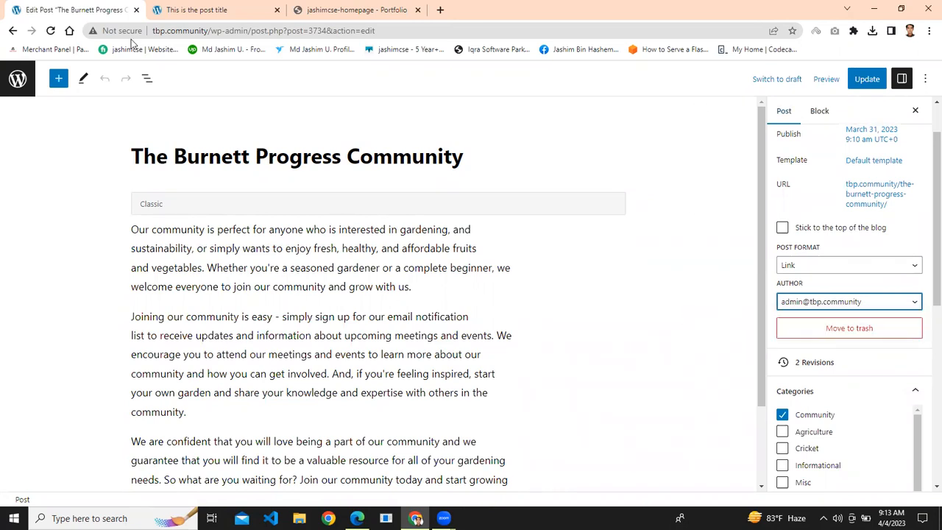
Step: Leave the post editor, open the post categories and add a category named "Animal Categories" with no parent
{"action": "left_click", "coordinate": [12, 32]}
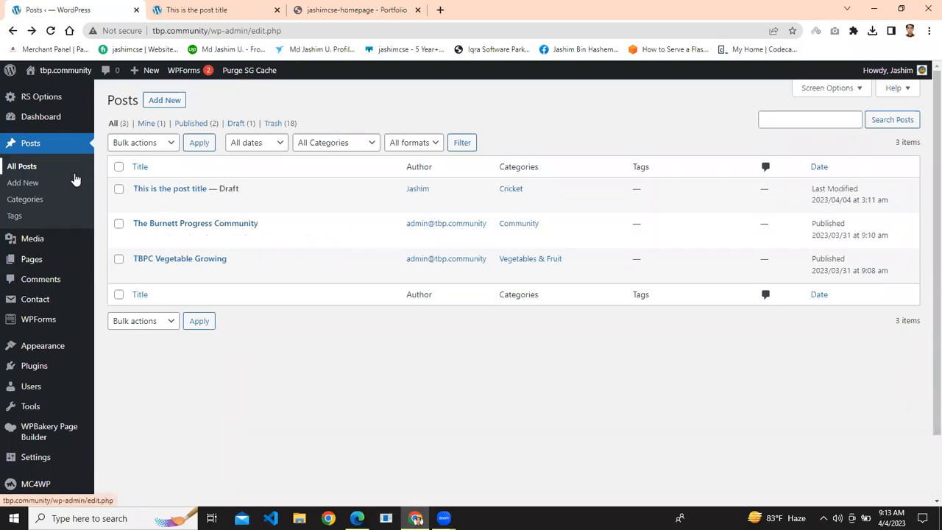
{"action": "left_click", "coordinate": [21, 204]}
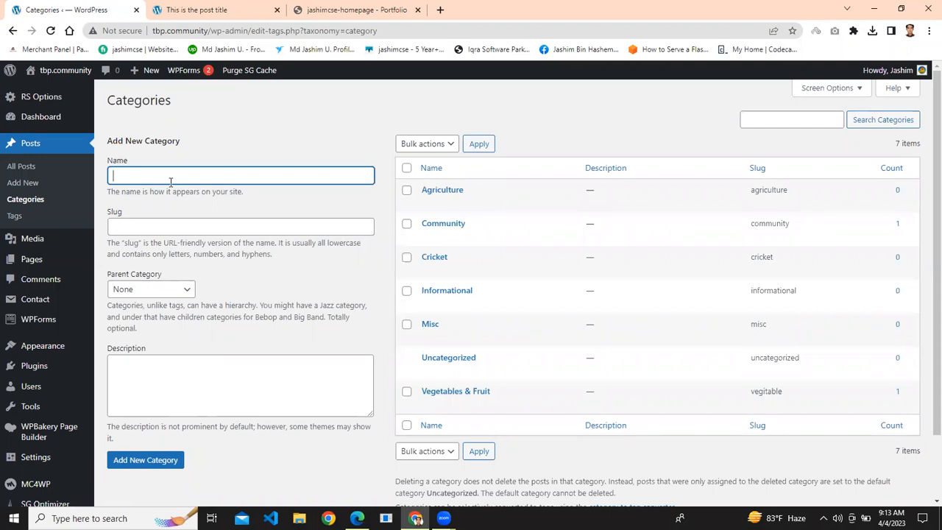
{"action": "type", "text": "mal Categories"}
{"action": "left_click", "coordinate": [173, 294]}
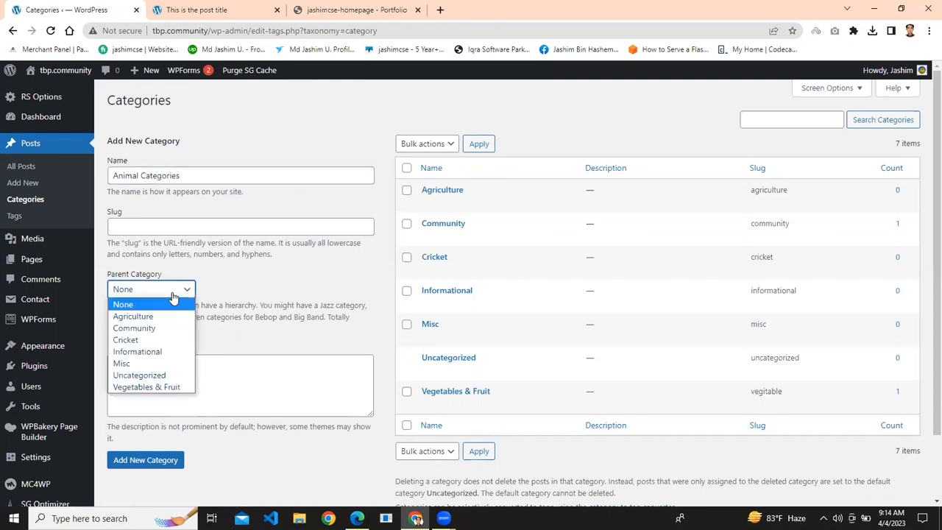
{"action": "left_click", "coordinate": [176, 228]}
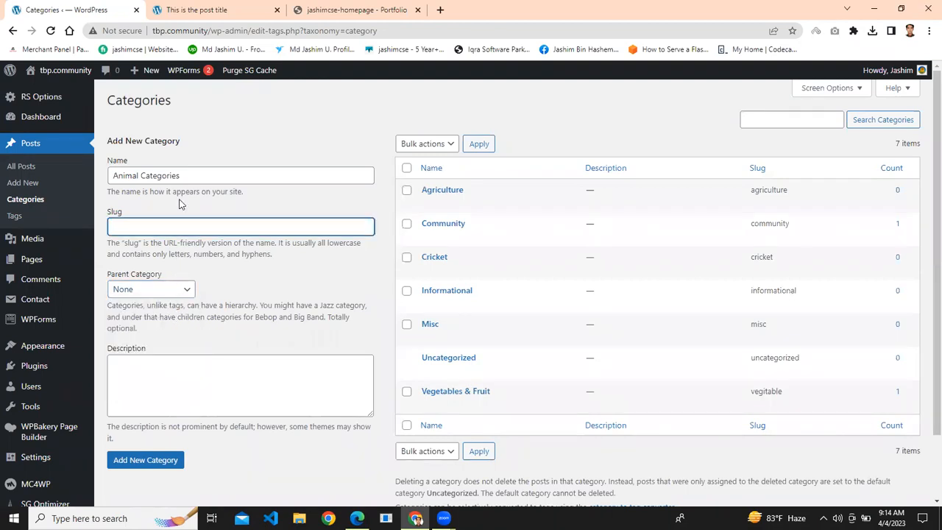
{"action": "left_click", "coordinate": [126, 459]}
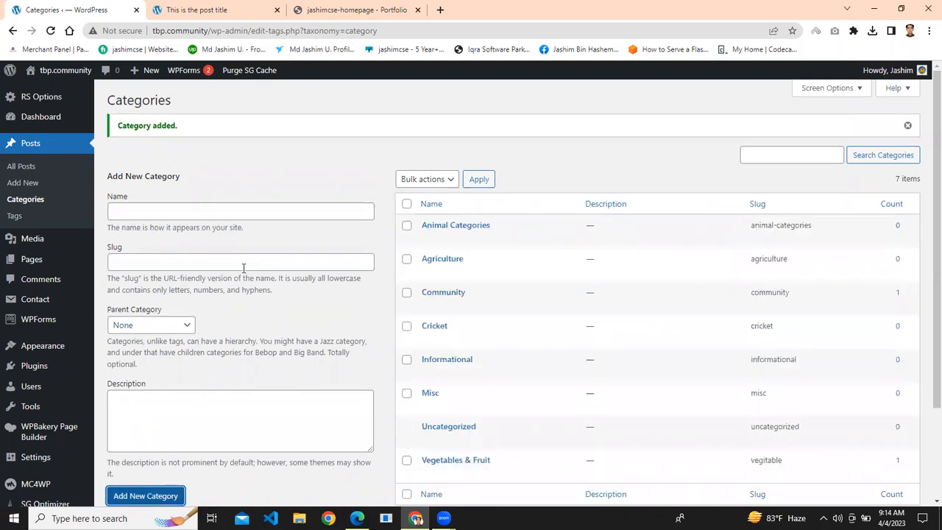
Step: Add a category named "Bird" with "Animal Categories" as its parent
{"action": "left_click", "coordinate": [204, 213]}
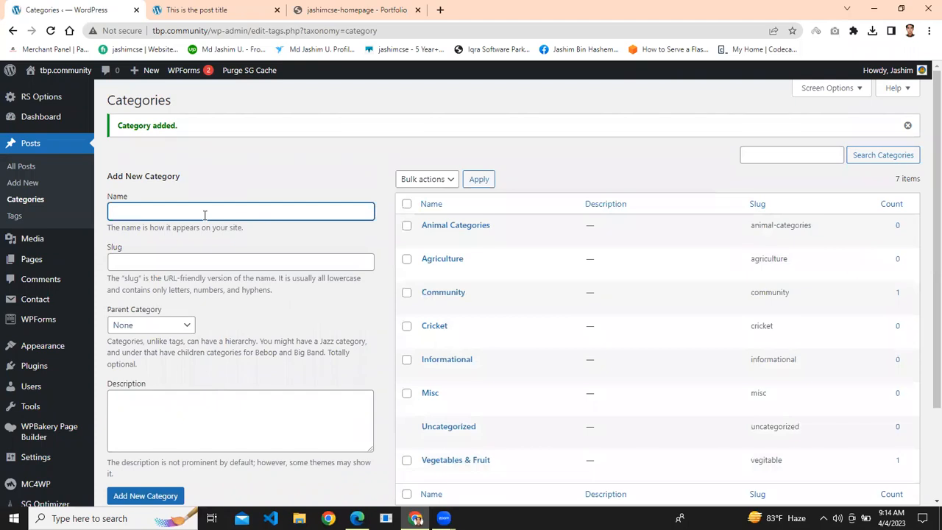
{"action": "type", "text": "Bird"}
{"action": "left_click", "coordinate": [147, 324]}
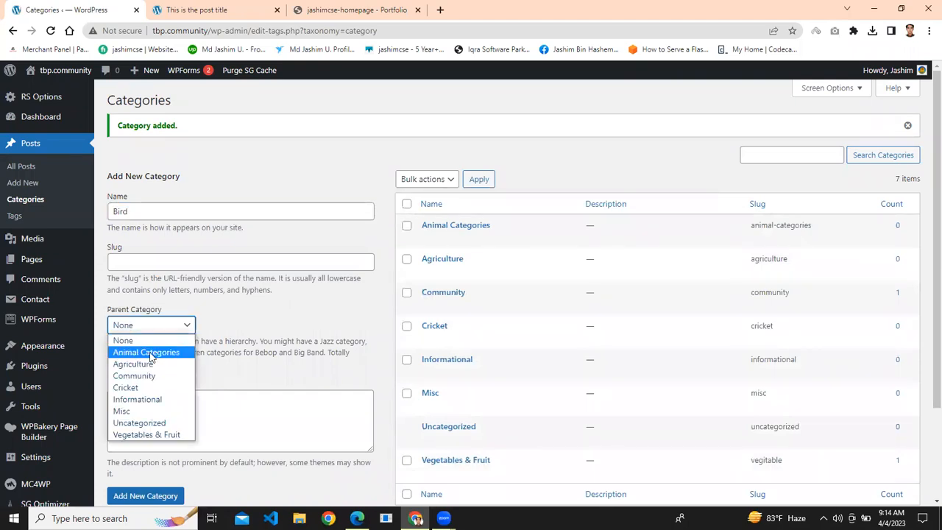
{"action": "left_click", "coordinate": [145, 352]}
{"action": "scroll", "coordinate": [152, 387], "scroll_direction": "down", "scroll_amount": 2}
{"action": "left_click", "coordinate": [152, 381]}
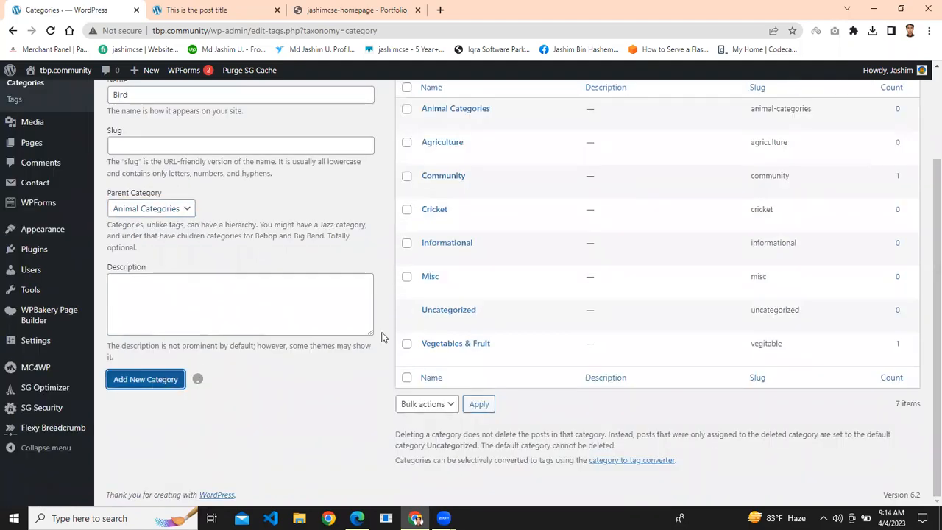
{"action": "scroll", "coordinate": [433, 328], "scroll_direction": "up", "scroll_amount": 2}
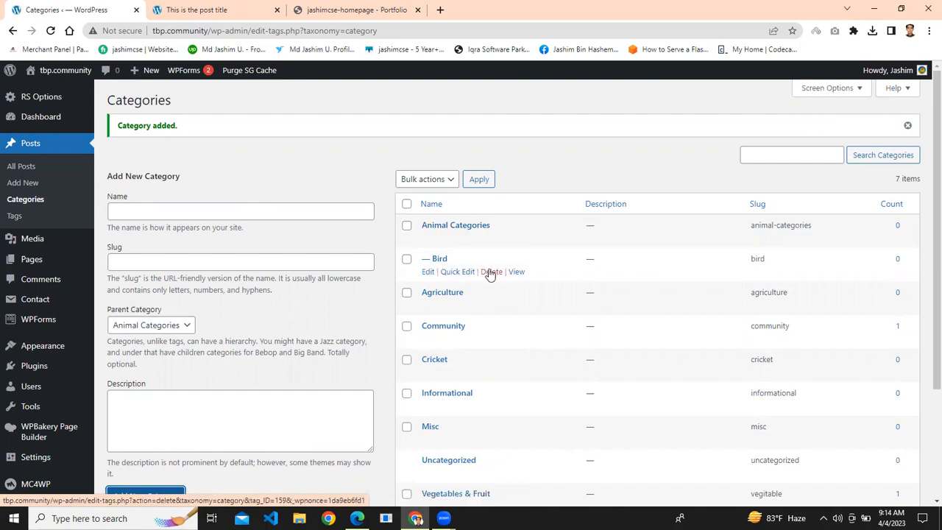
Step: Permanently delete the "Bird" and "Animal Categories" categories
{"action": "left_click", "coordinate": [491, 272]}
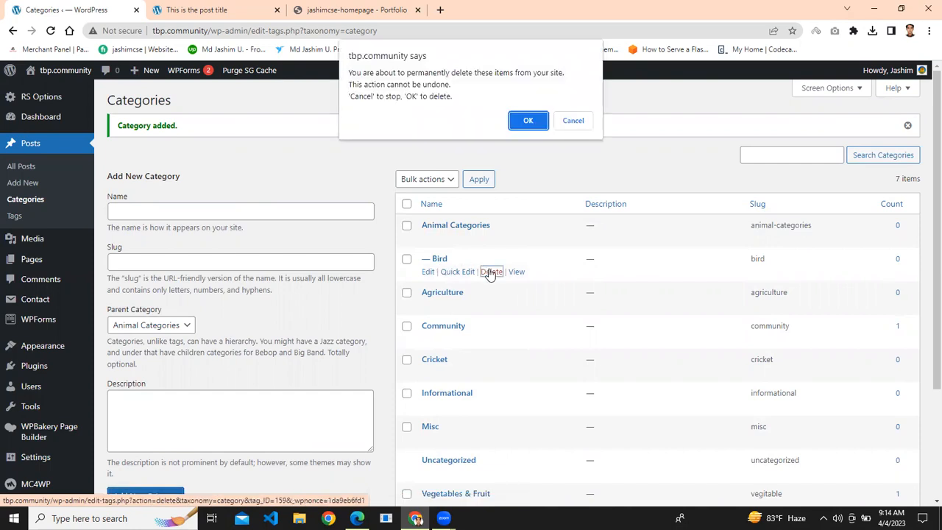
{"action": "left_click", "coordinate": [525, 115]}
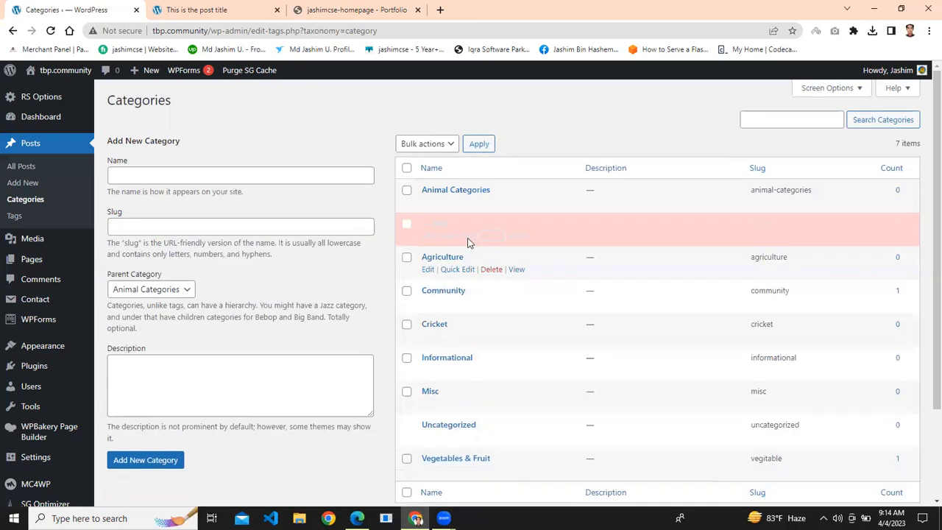
{"action": "left_click", "coordinate": [488, 209]}
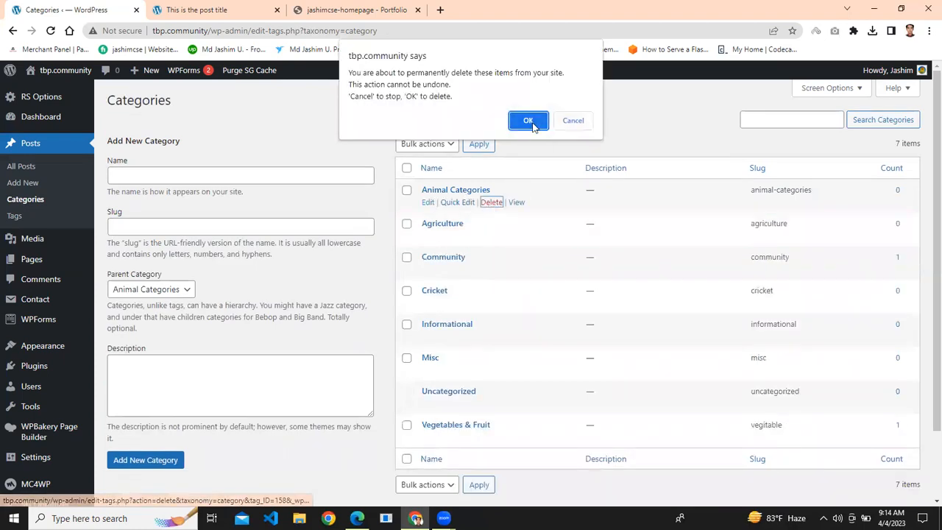
{"action": "left_click", "coordinate": [529, 120]}
{"action": "scroll", "coordinate": [341, 296], "scroll_direction": "down", "scroll_amount": 2}
{"action": "scroll", "coordinate": [417, 331], "scroll_direction": "up", "scroll_amount": 2}
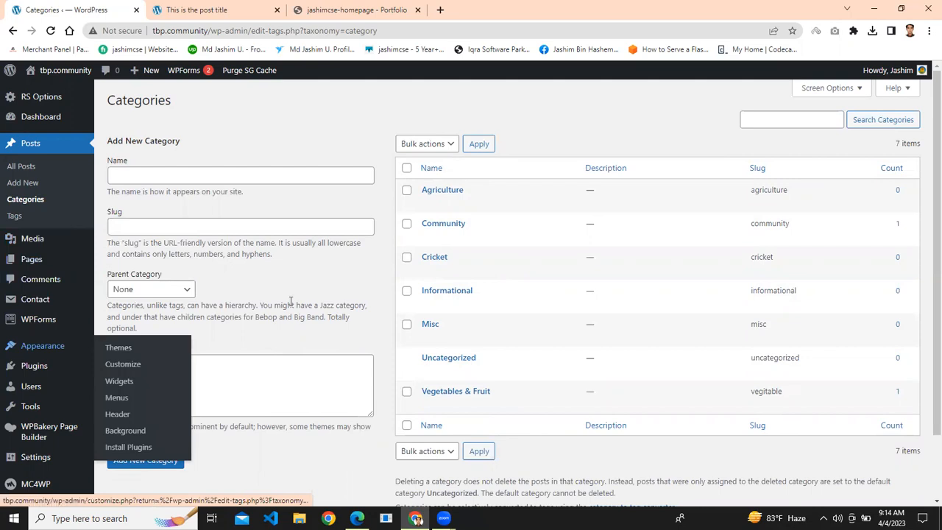
{"action": "scroll", "coordinate": [94, 413], "scroll_direction": "down", "scroll_amount": 1}
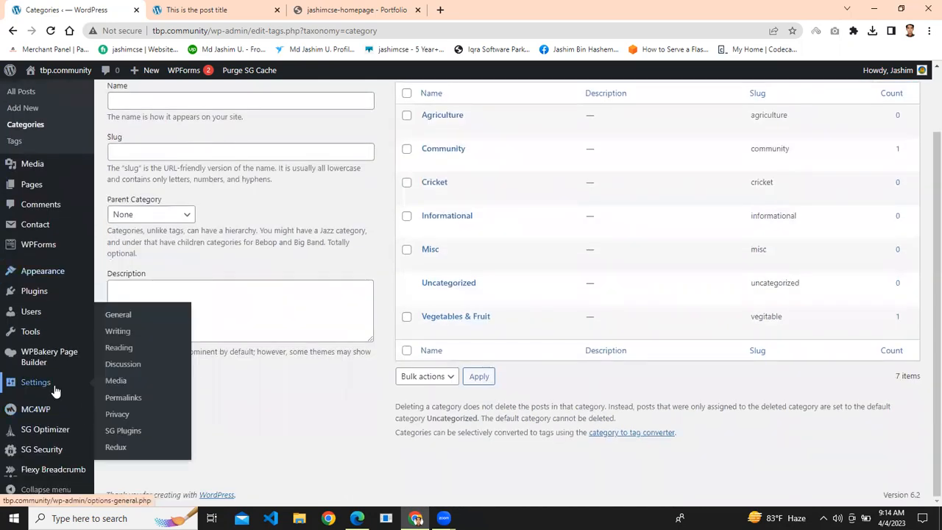
{"action": "scroll", "coordinate": [36, 386], "scroll_direction": "up", "scroll_amount": 1}
{"action": "mouse_move", "coordinate": [50, 271]}
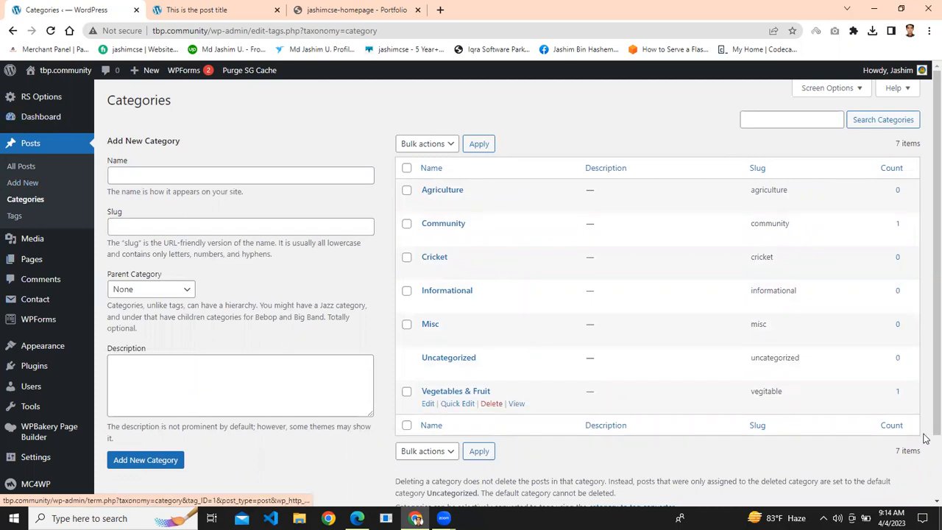
Step: Open the General Sections of the theme's RS Options and review the logo, favicon, sticky menu and display settings
{"action": "mouse_move", "coordinate": [42, 98]}
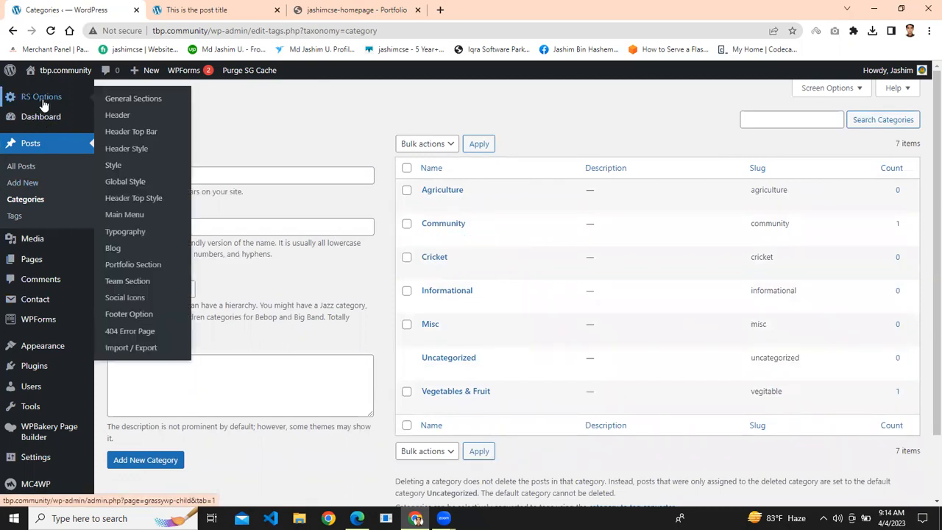
{"action": "left_click", "coordinate": [125, 106]}
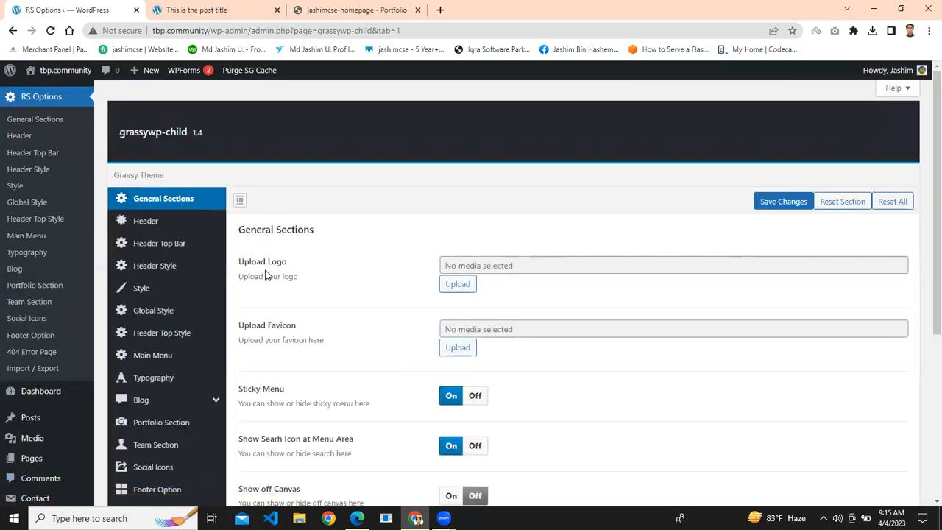
{"action": "scroll", "coordinate": [448, 302], "scroll_direction": "down", "scroll_amount": 2}
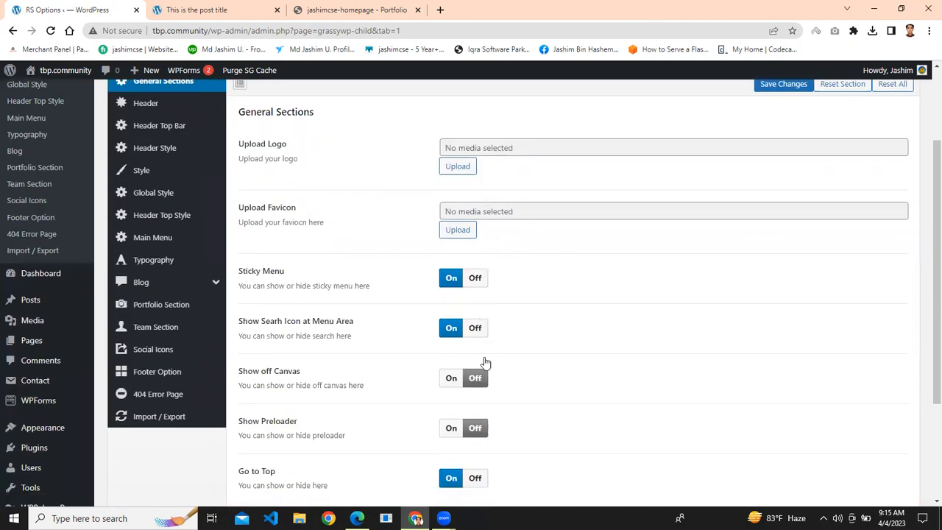
{"action": "scroll", "coordinate": [483, 362], "scroll_direction": "up", "scroll_amount": 2}
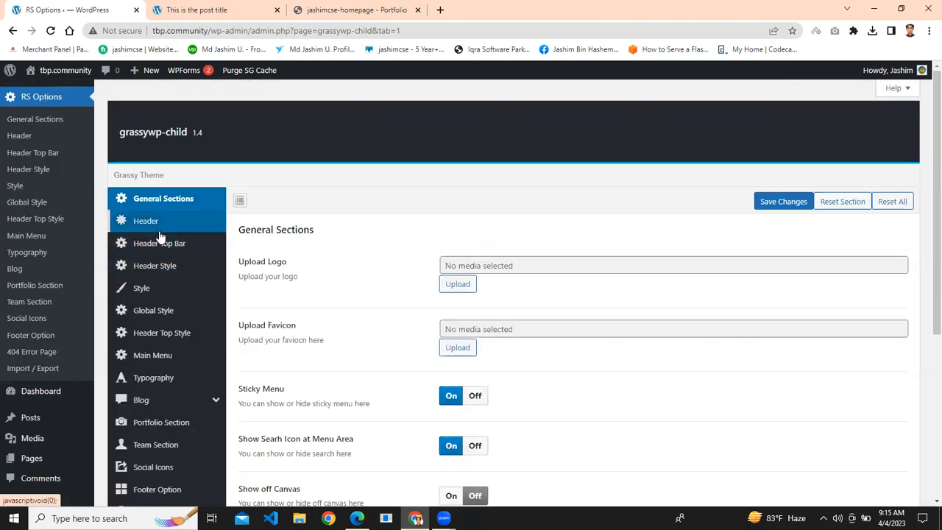
Step: Open the Header and Header Top Bar sections and review the top bar visibility, phone, email and quote button settings
{"action": "left_click", "coordinate": [158, 222]}
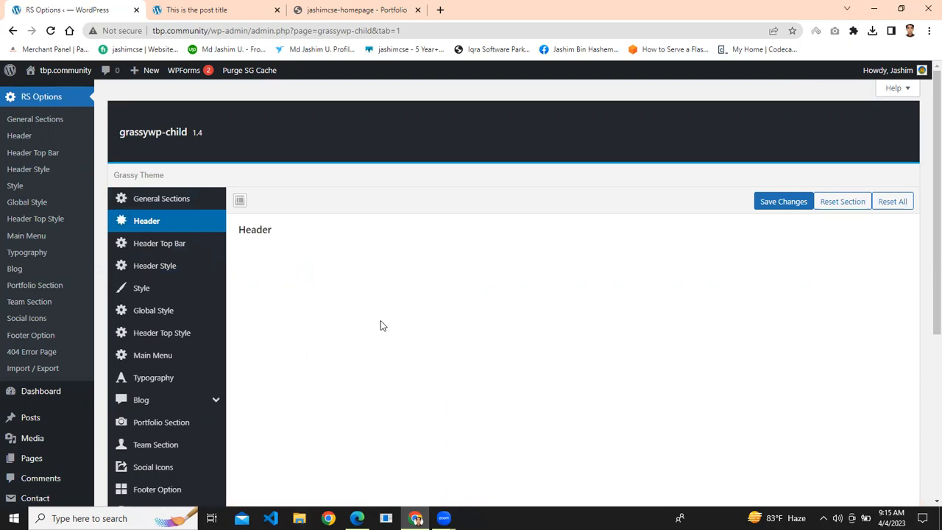
{"action": "left_click", "coordinate": [159, 244]}
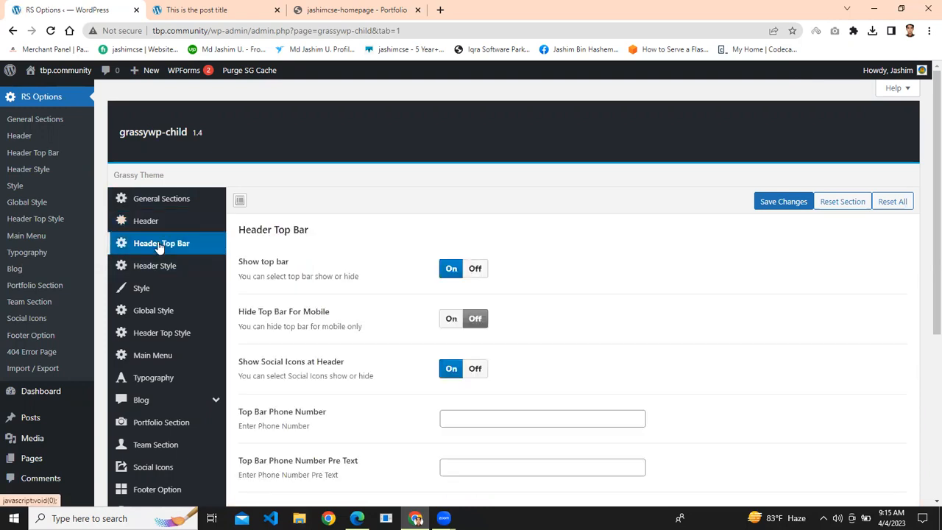
{"action": "scroll", "coordinate": [564, 313], "scroll_direction": "down", "scroll_amount": 2}
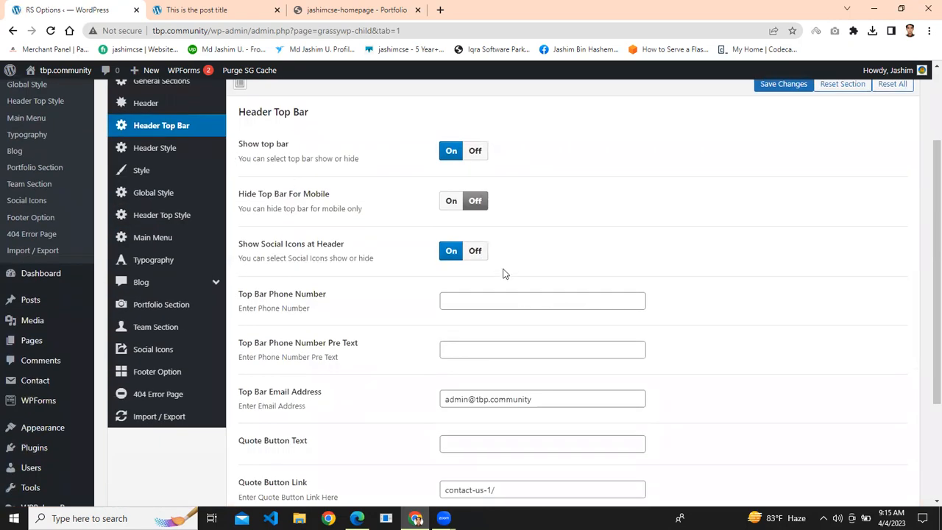
{"action": "scroll", "coordinate": [445, 290], "scroll_direction": "down", "scroll_amount": 2}
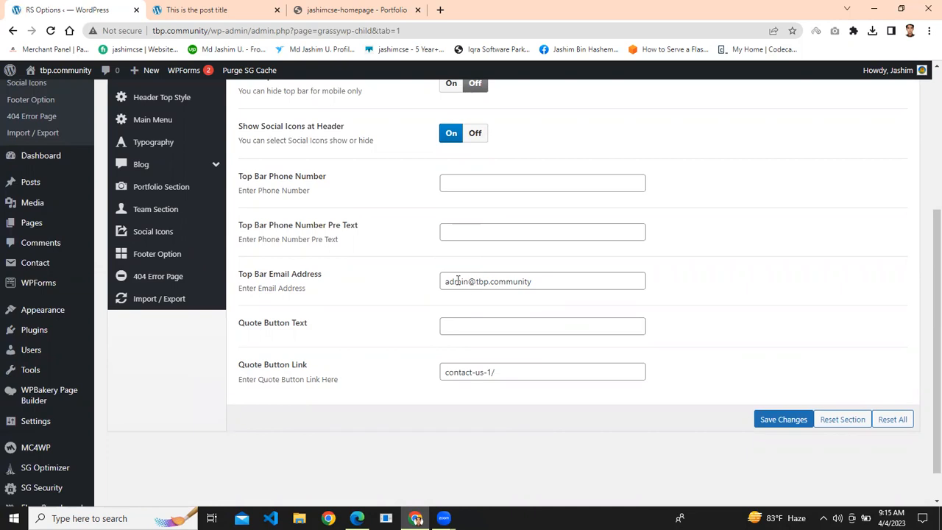
{"action": "left_click", "coordinate": [462, 187]}
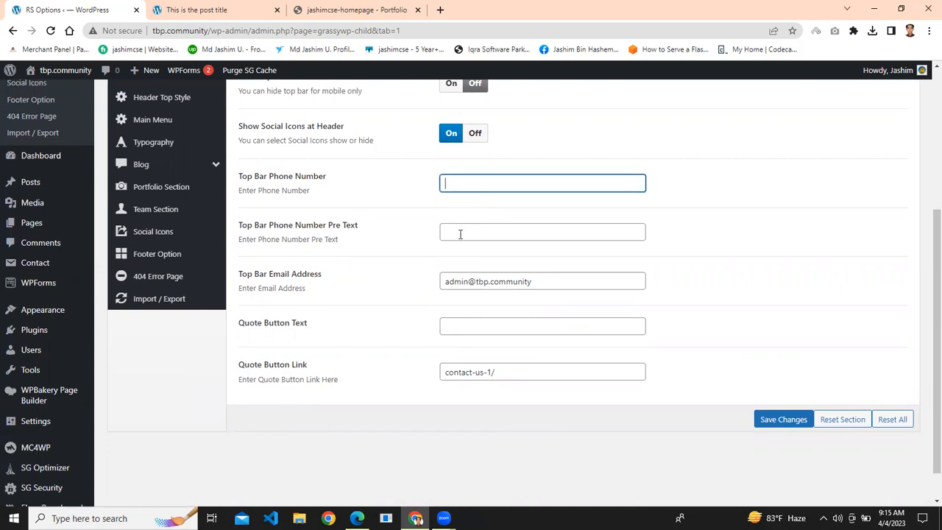
{"action": "left_click", "coordinate": [460, 234]}
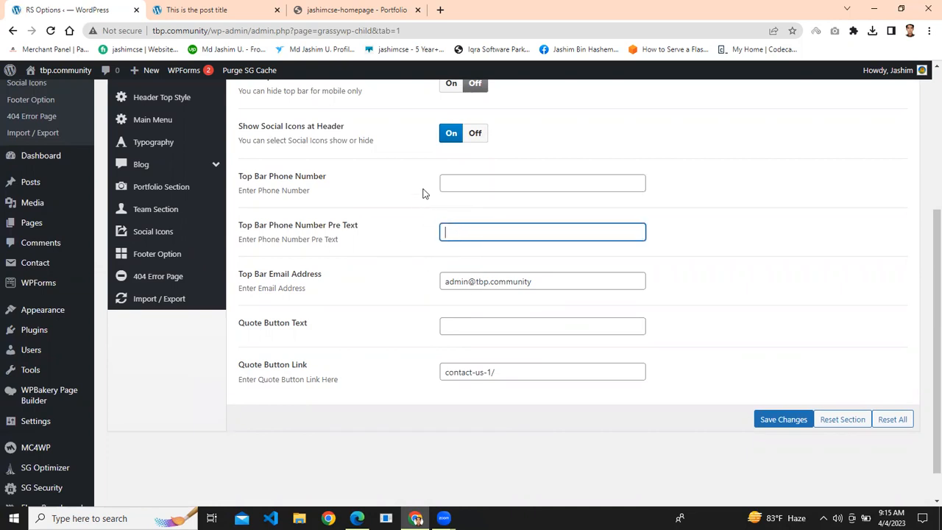
{"action": "scroll", "coordinate": [425, 207], "scroll_direction": "up", "scroll_amount": 2}
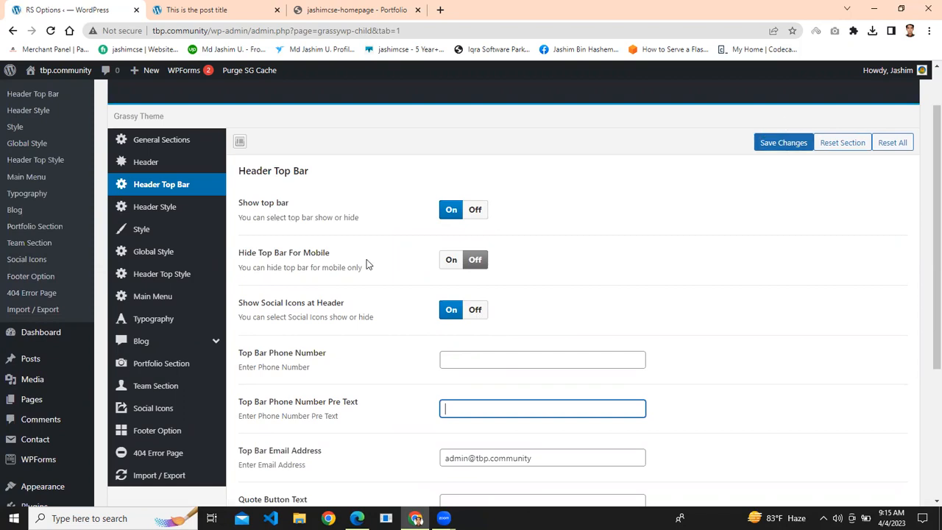
{"action": "scroll", "coordinate": [157, 189], "scroll_direction": "down", "scroll_amount": 1}
Step: Open the Global Style section and change the Primary Color to dark green #20705a
{"action": "left_click", "coordinate": [147, 169]}
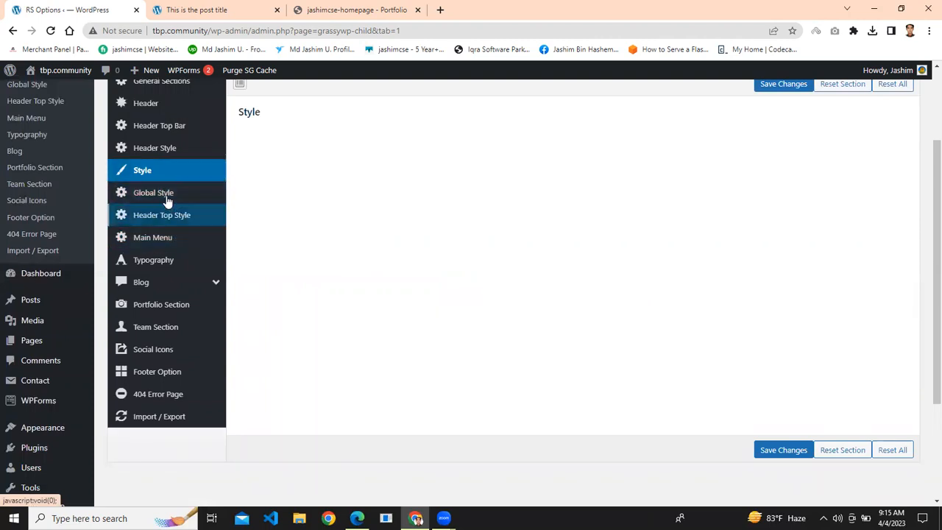
{"action": "left_click", "coordinate": [167, 199]}
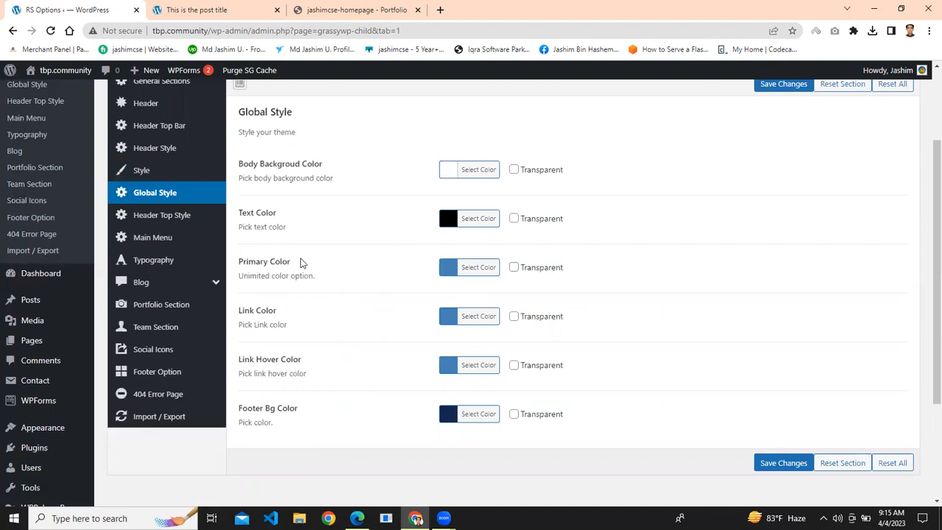
{"action": "left_click", "coordinate": [482, 274]}
{"action": "left_click", "coordinate": [461, 344]}
{"action": "left_click_drag", "start_coordinate": [461, 353], "coordinate": [498, 352]}
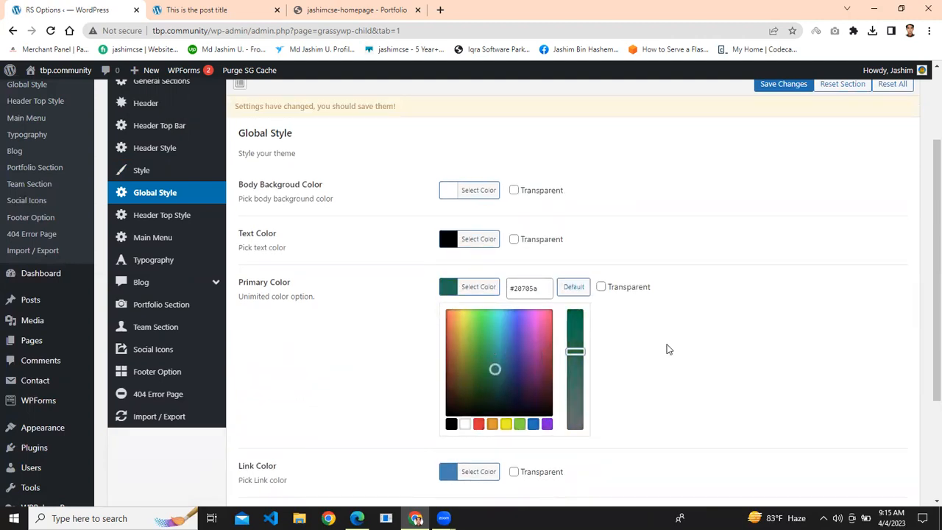
{"action": "left_click", "coordinate": [666, 348]}
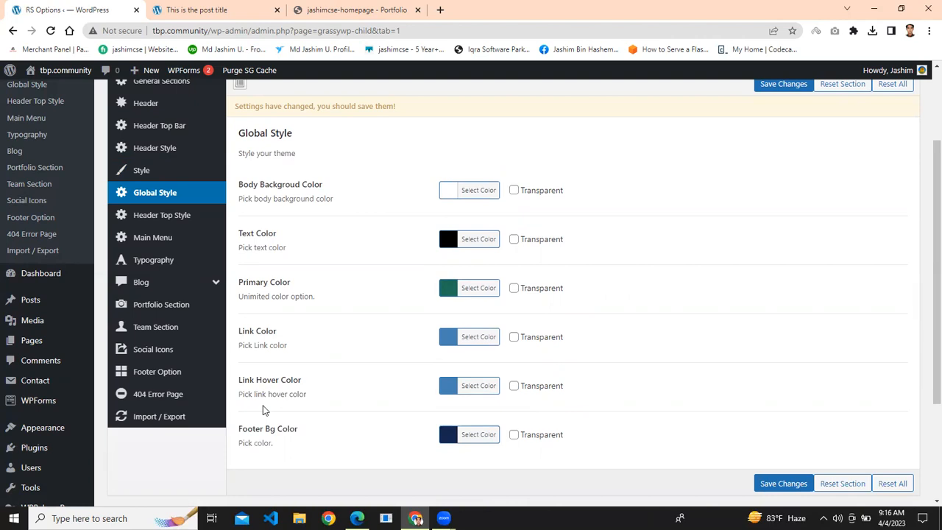
Step: View the Header Top Style colours and examine the social network link fields in the Social Icons section
{"action": "left_click", "coordinate": [168, 215]}
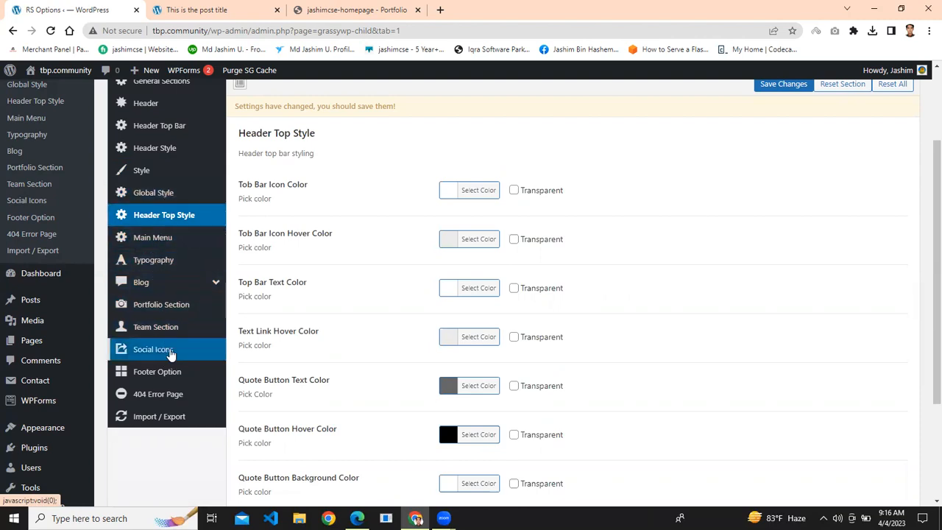
{"action": "left_click", "coordinate": [169, 351]}
{"action": "scroll", "coordinate": [410, 316], "scroll_direction": "down", "scroll_amount": 1}
{"action": "scroll", "coordinate": [431, 326], "scroll_direction": "down", "scroll_amount": 1}
{"action": "scroll", "coordinate": [433, 326], "scroll_direction": "up", "scroll_amount": 2}
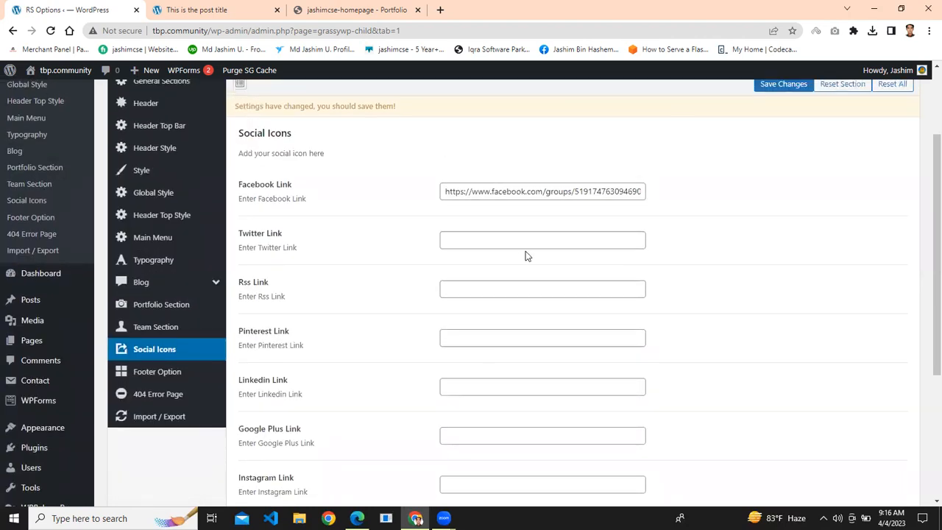
{"action": "left_click", "coordinate": [466, 244]}
{"action": "left_click", "coordinate": [462, 287]}
{"action": "left_click", "coordinate": [463, 337]}
{"action": "scroll", "coordinate": [592, 335], "scroll_direction": "down", "scroll_amount": 3}
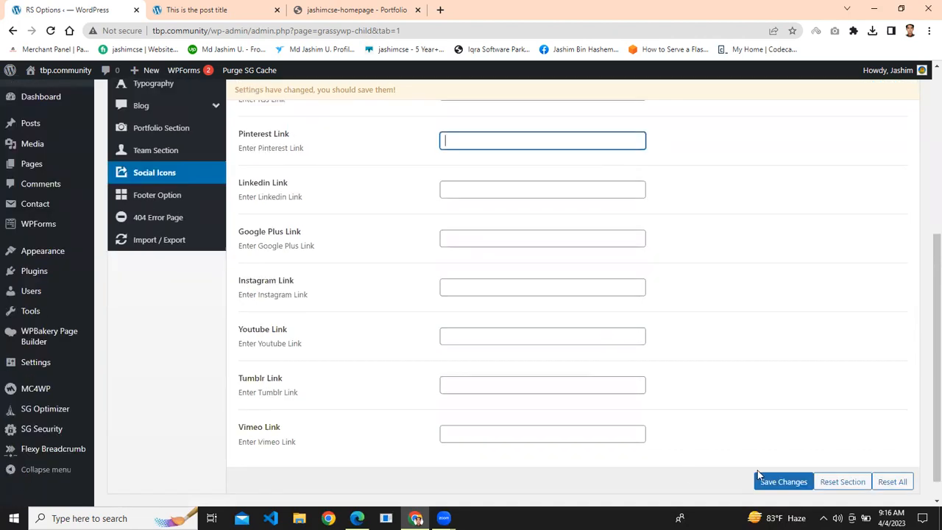
{"action": "scroll", "coordinate": [598, 372], "scroll_direction": "up", "scroll_amount": 3}
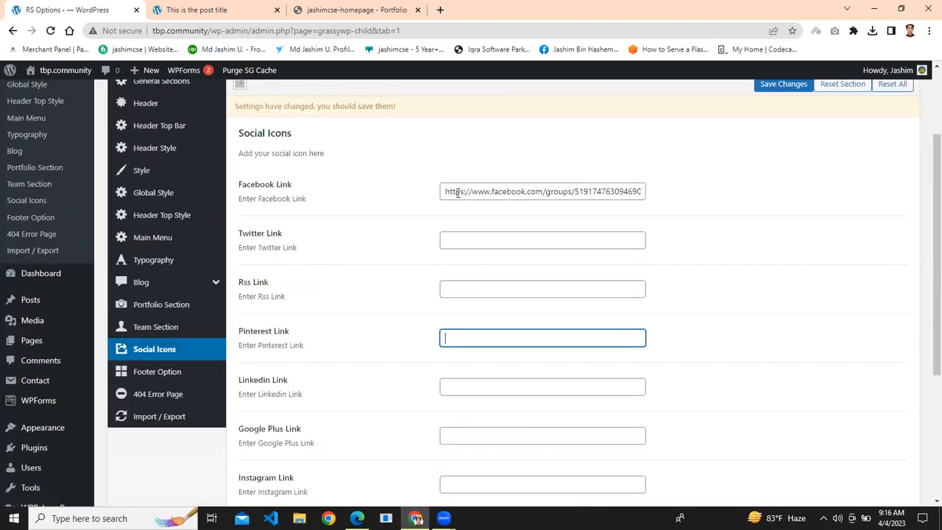
{"action": "scroll", "coordinate": [721, 414], "scroll_direction": "down", "scroll_amount": 3}
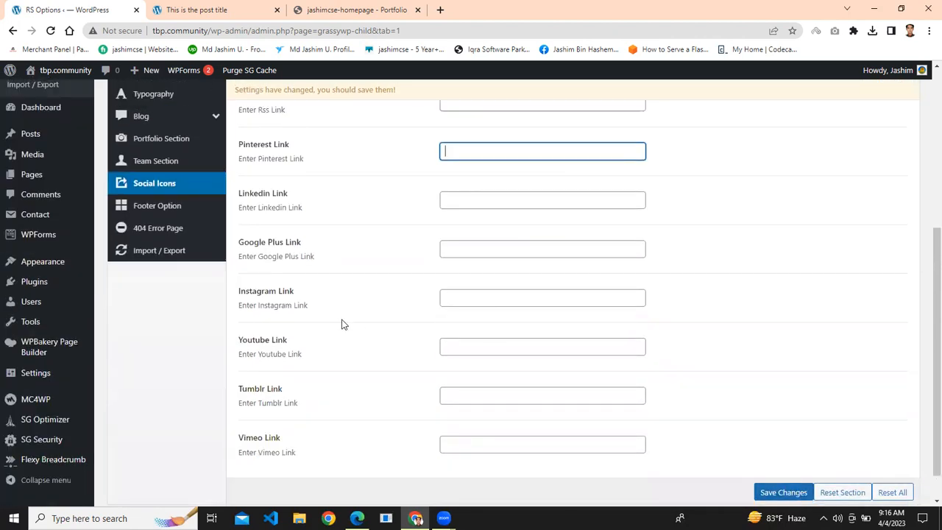
{"action": "scroll", "coordinate": [341, 320], "scroll_direction": "up", "scroll_amount": 1}
{"action": "scroll", "coordinate": [339, 322], "scroll_direction": "up", "scroll_amount": 1}
Step: Review the logo, copyright and layout settings in Footer Option and the colour settings in Main Menu
{"action": "left_click", "coordinate": [172, 326]}
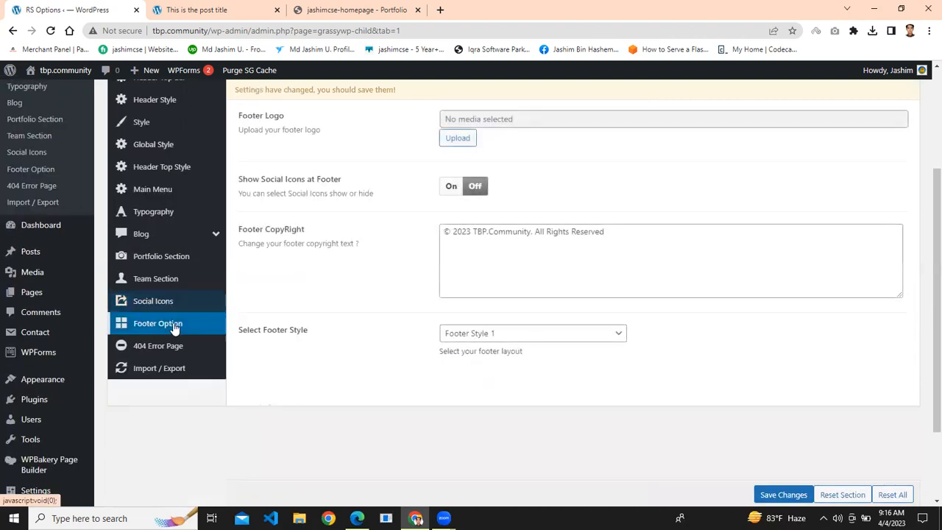
{"action": "left_click", "coordinate": [498, 243]}
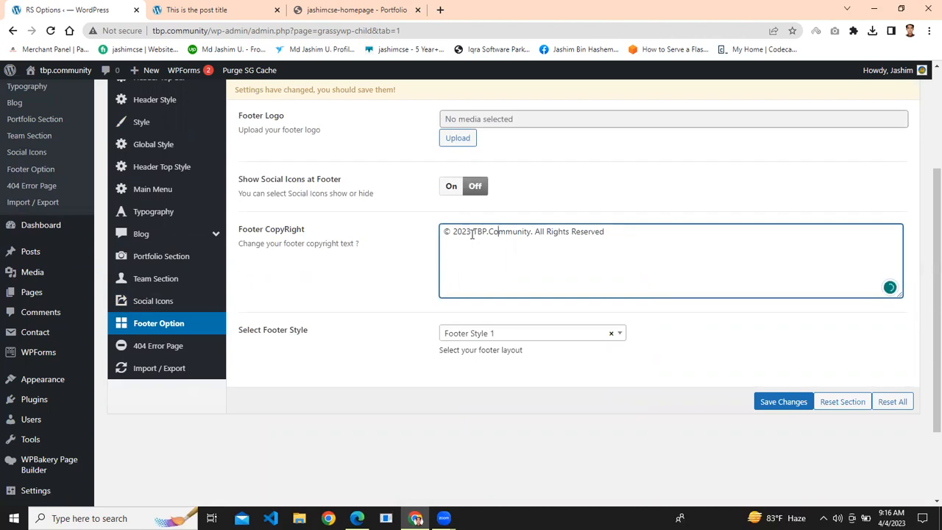
{"action": "scroll", "coordinate": [474, 231], "scroll_direction": "up", "scroll_amount": 1}
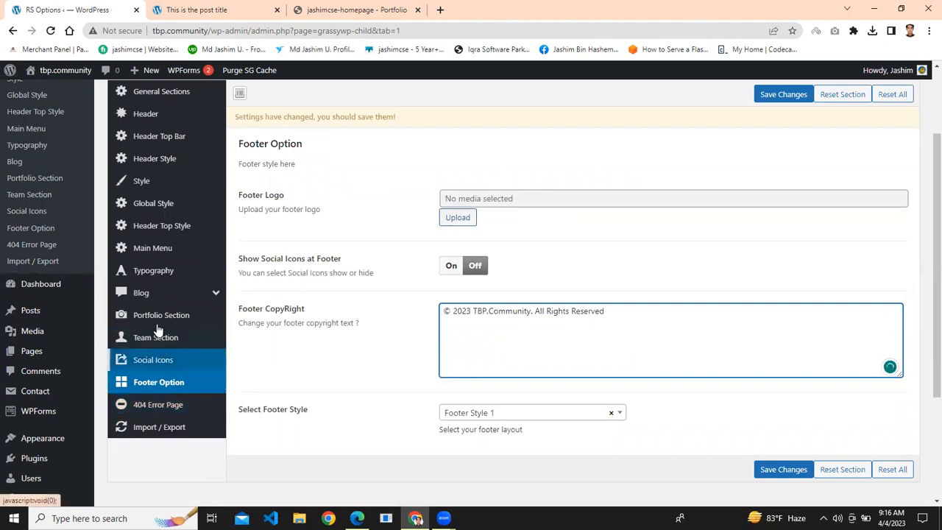
{"action": "scroll", "coordinate": [159, 274], "scroll_direction": "up", "scroll_amount": 2}
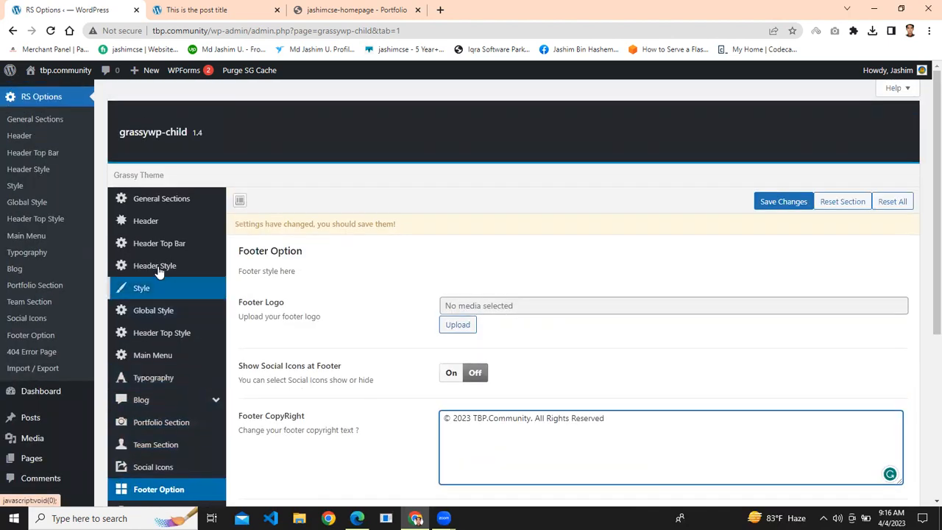
{"action": "left_click", "coordinate": [152, 355]}
{"action": "scroll", "coordinate": [147, 385], "scroll_direction": "down", "scroll_amount": 1}
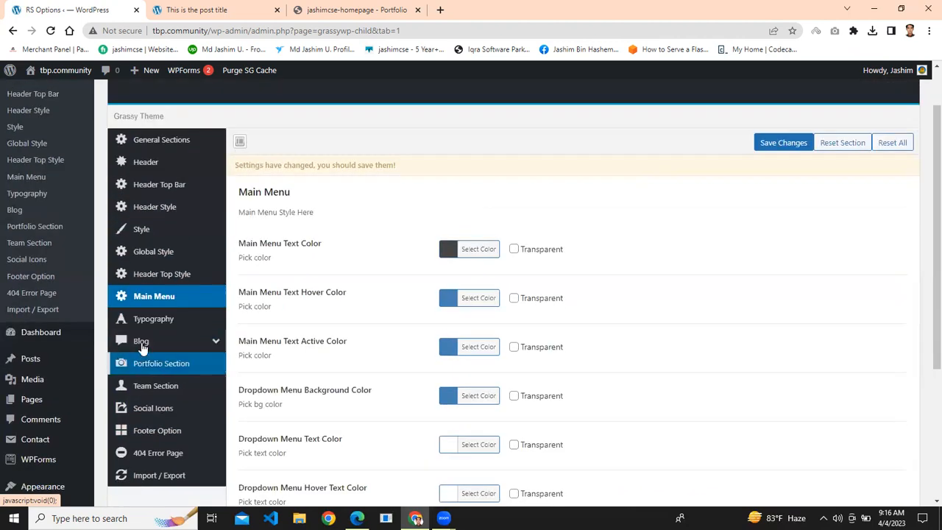
Step: Open the Blog Settings and examine the page banner, blog title, layout, grid and author info options
{"action": "left_click", "coordinate": [141, 342]}
{"action": "scroll", "coordinate": [473, 291], "scroll_direction": "down", "scroll_amount": 2}
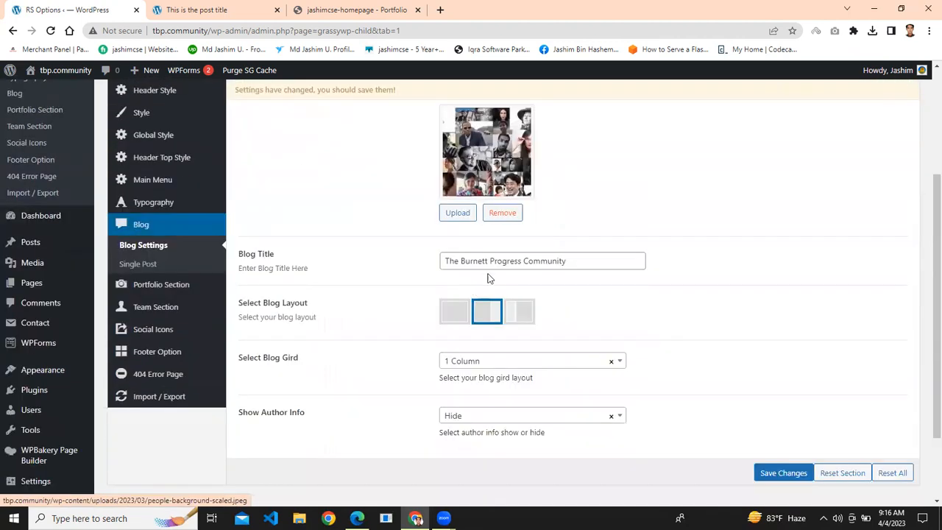
{"action": "scroll", "coordinate": [486, 250], "scroll_direction": "up", "scroll_amount": 1}
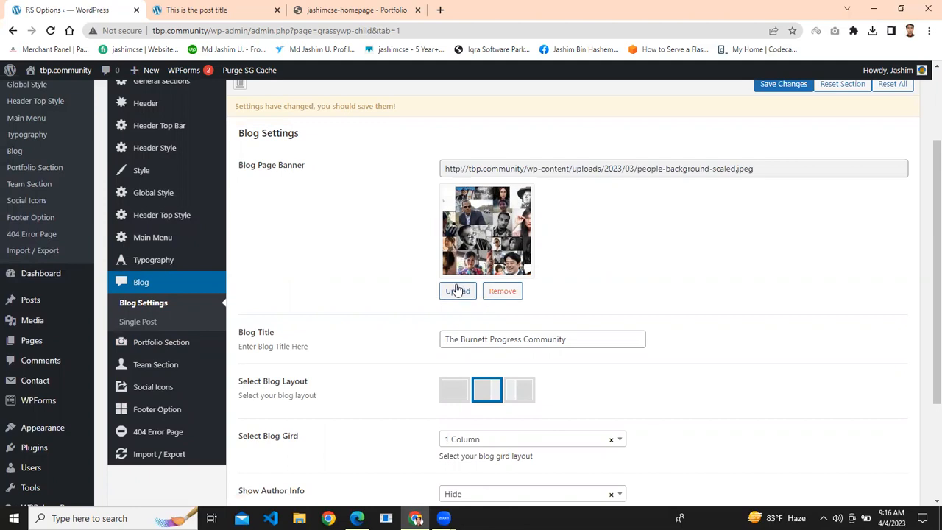
{"action": "scroll", "coordinate": [539, 301], "scroll_direction": "down", "scroll_amount": 2}
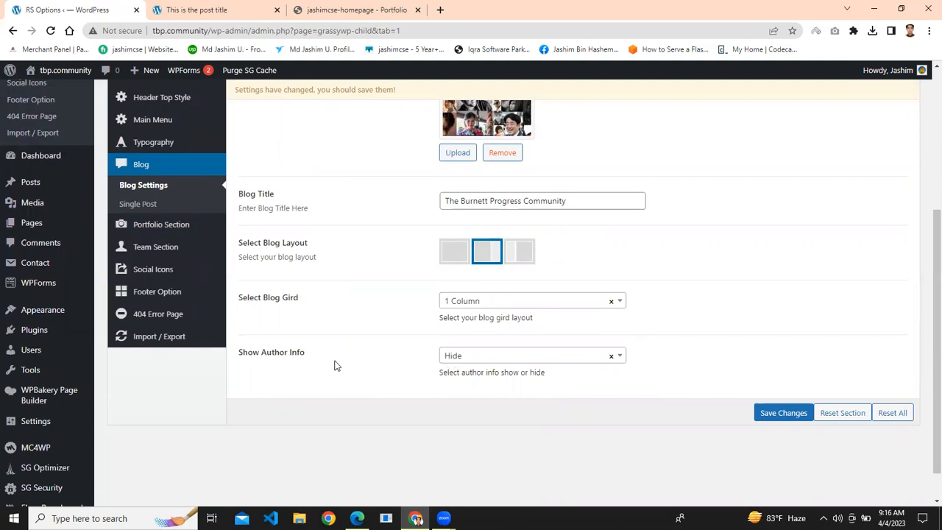
{"action": "left_click", "coordinate": [488, 362]}
{"action": "left_click", "coordinate": [487, 362]}
{"action": "scroll", "coordinate": [774, 333], "scroll_direction": "up", "scroll_amount": 3}
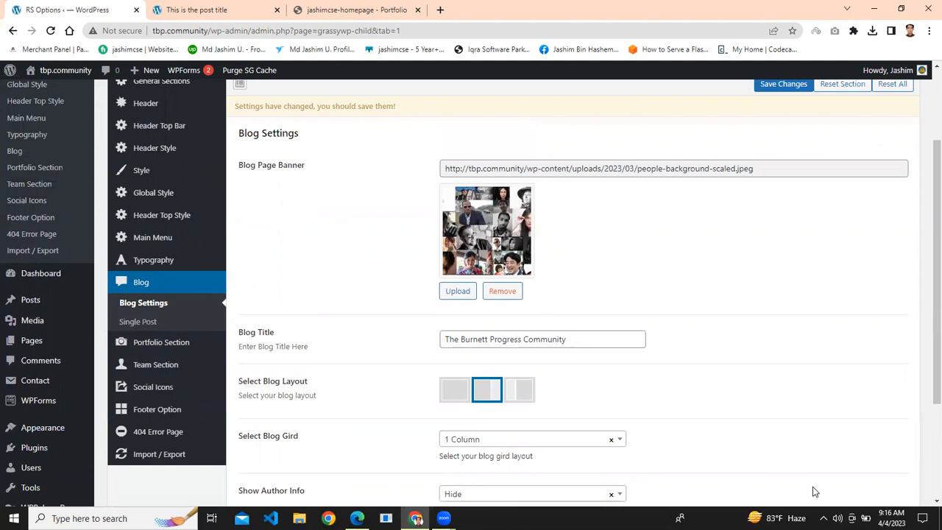
{"action": "scroll", "coordinate": [328, 278], "scroll_direction": "up", "scroll_amount": 2}
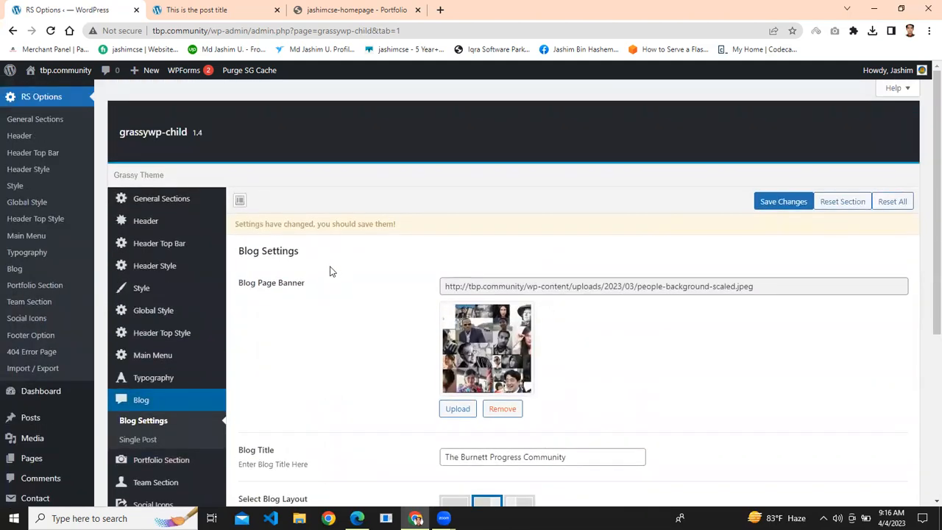
{"action": "scroll", "coordinate": [37, 305], "scroll_direction": "down", "scroll_amount": 3}
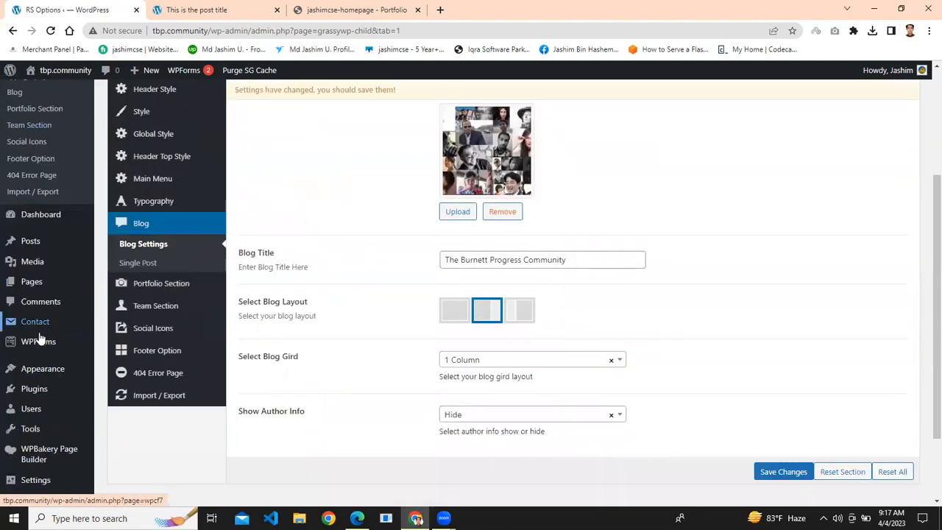
Step: Leave RS Options without saving the changes and look through the list of installed plugins
{"action": "left_click", "coordinate": [45, 396]}
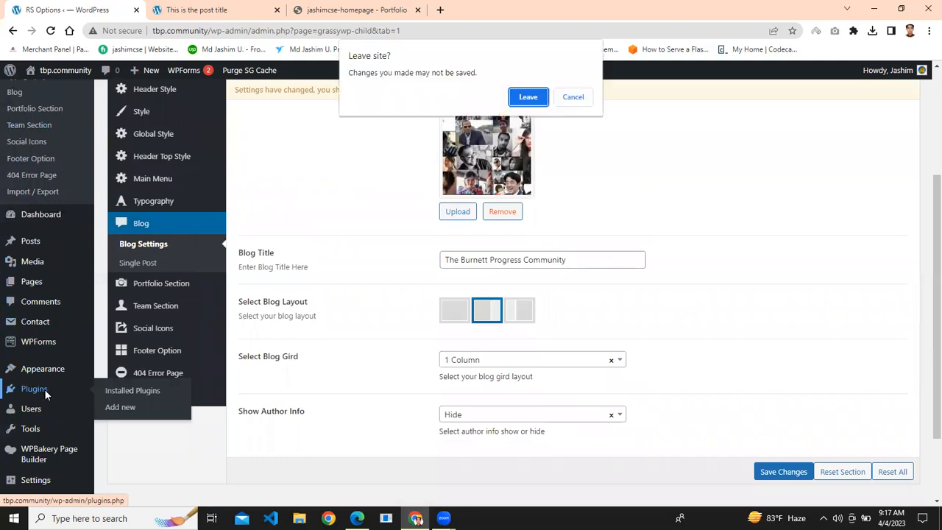
{"action": "left_click", "coordinate": [529, 100]}
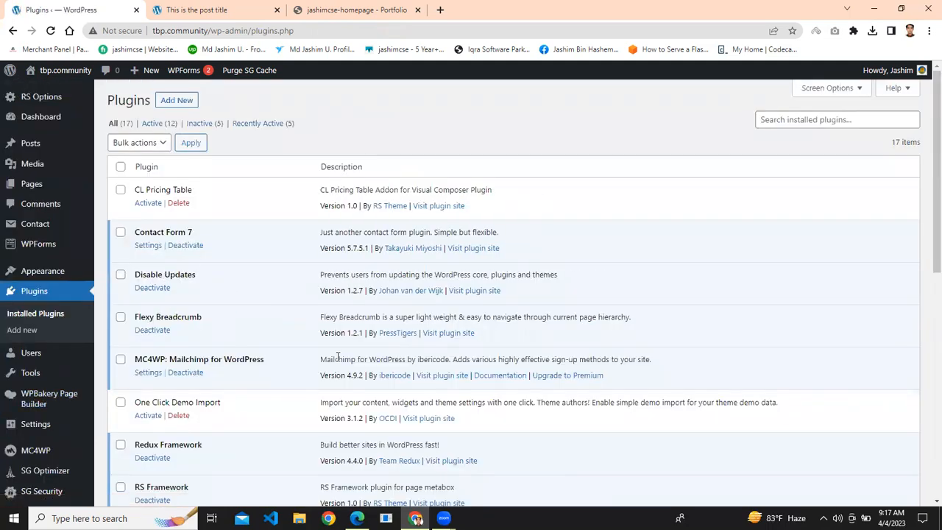
{"action": "scroll", "coordinate": [338, 356], "scroll_direction": "down", "scroll_amount": 5}
{"action": "scroll", "coordinate": [361, 356], "scroll_direction": "down", "scroll_amount": 1}
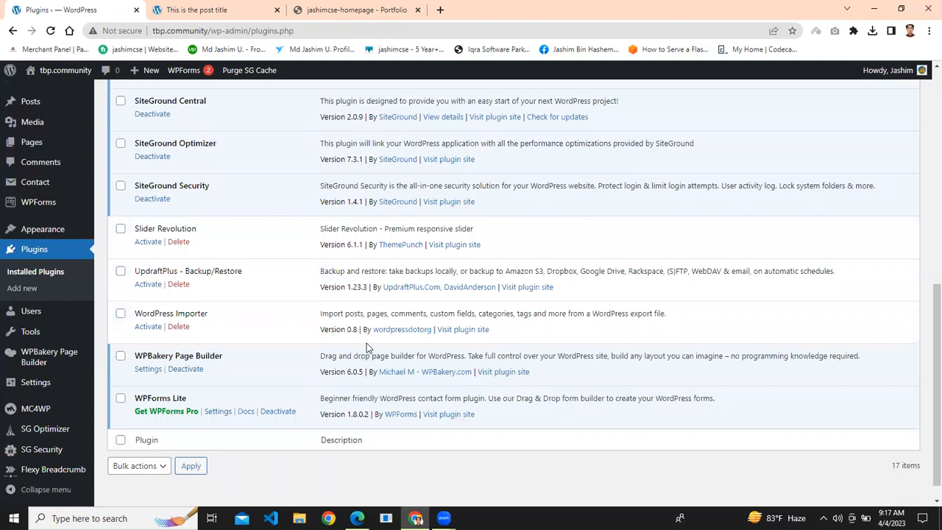
{"action": "scroll", "coordinate": [245, 368], "scroll_direction": "up", "scroll_amount": 3}
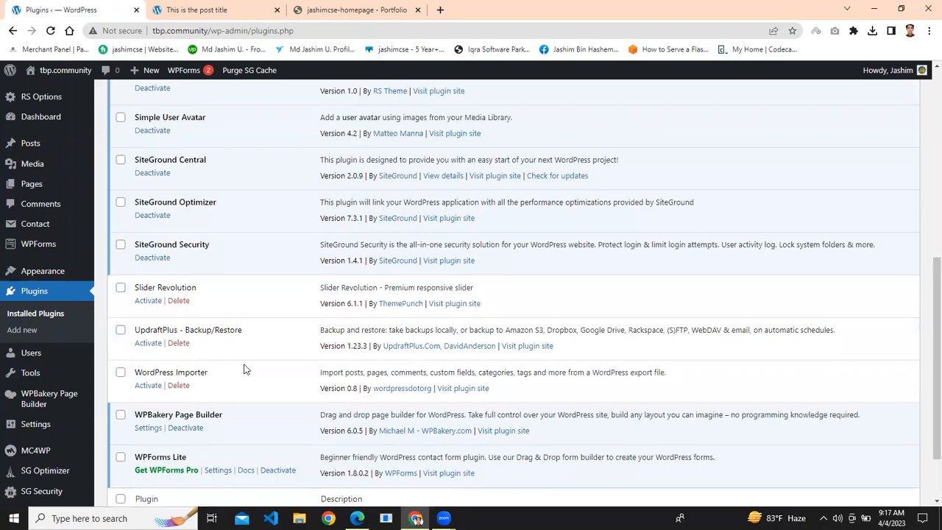
{"action": "scroll", "coordinate": [246, 368], "scroll_direction": "up", "scroll_amount": 3}
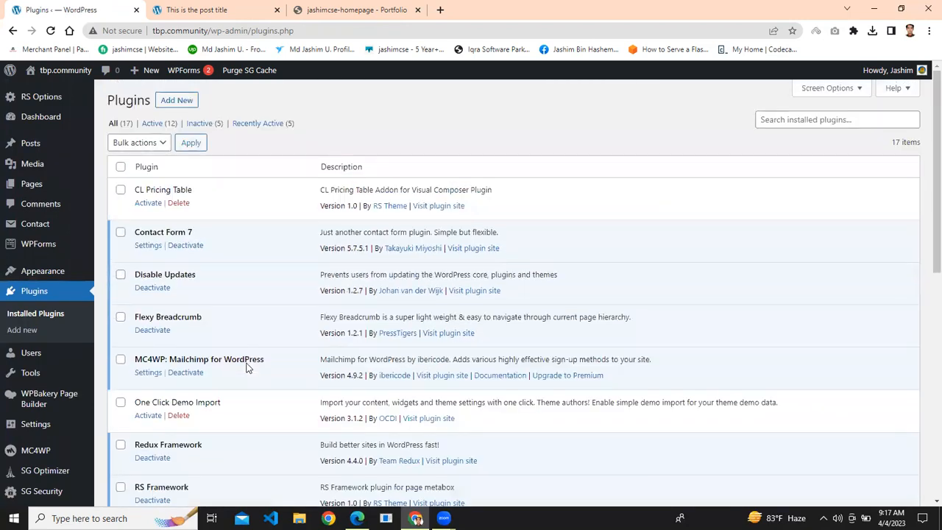
{"action": "scroll", "coordinate": [253, 365], "scroll_direction": "down", "scroll_amount": 6}
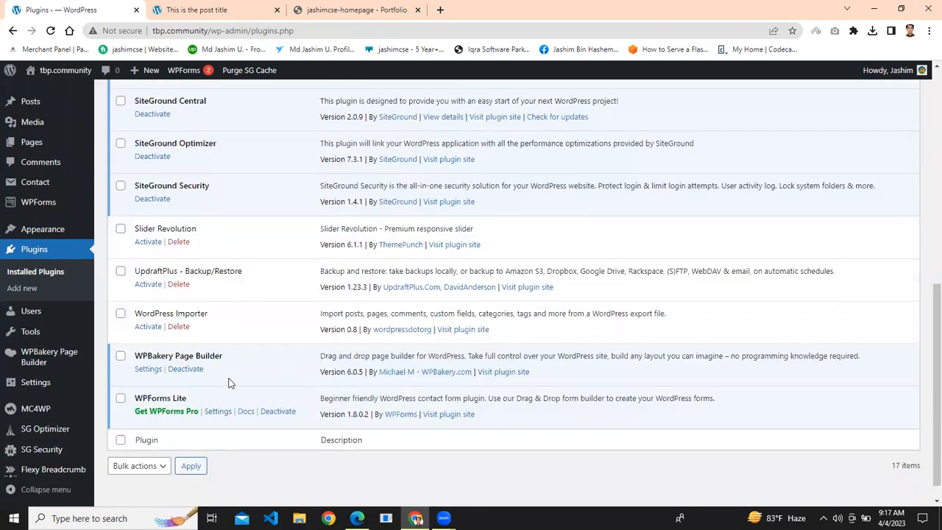
{"action": "scroll", "coordinate": [59, 309], "scroll_direction": "up", "scroll_amount": 5}
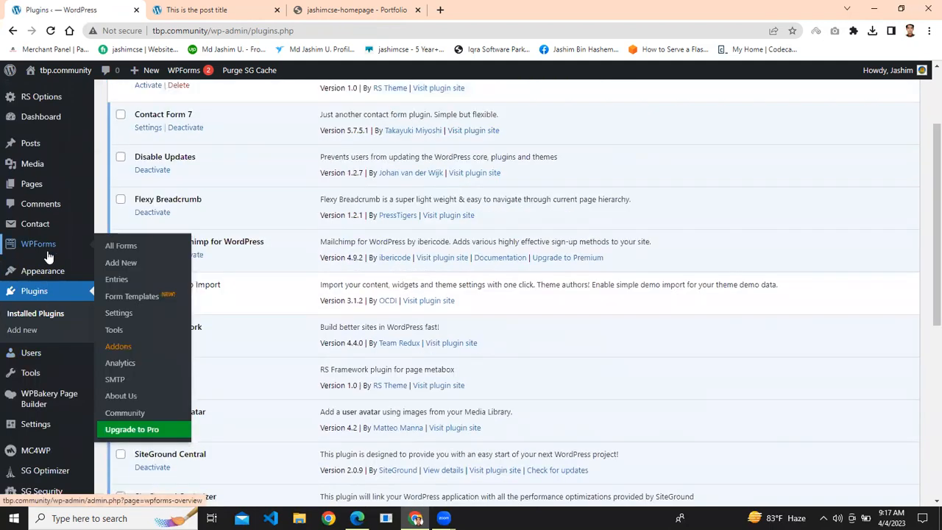
{"action": "scroll", "coordinate": [41, 228], "scroll_direction": "up", "scroll_amount": 2}
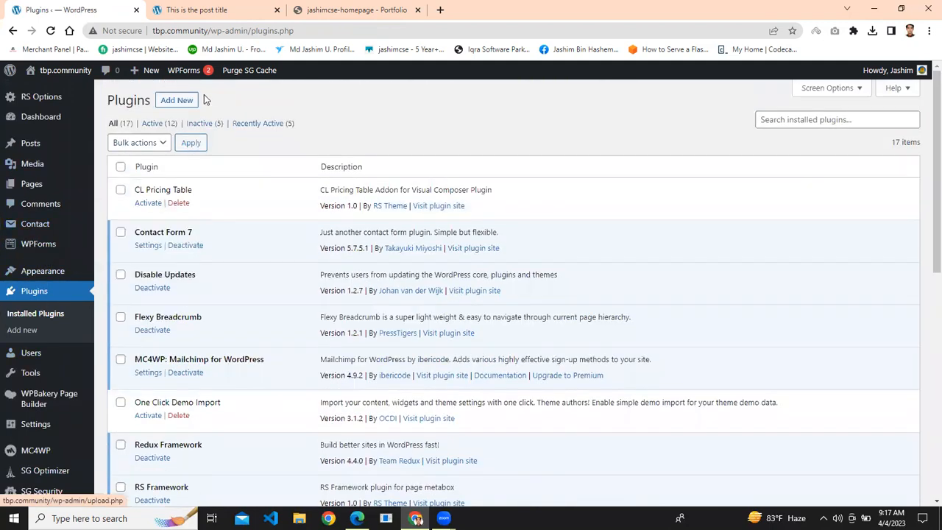